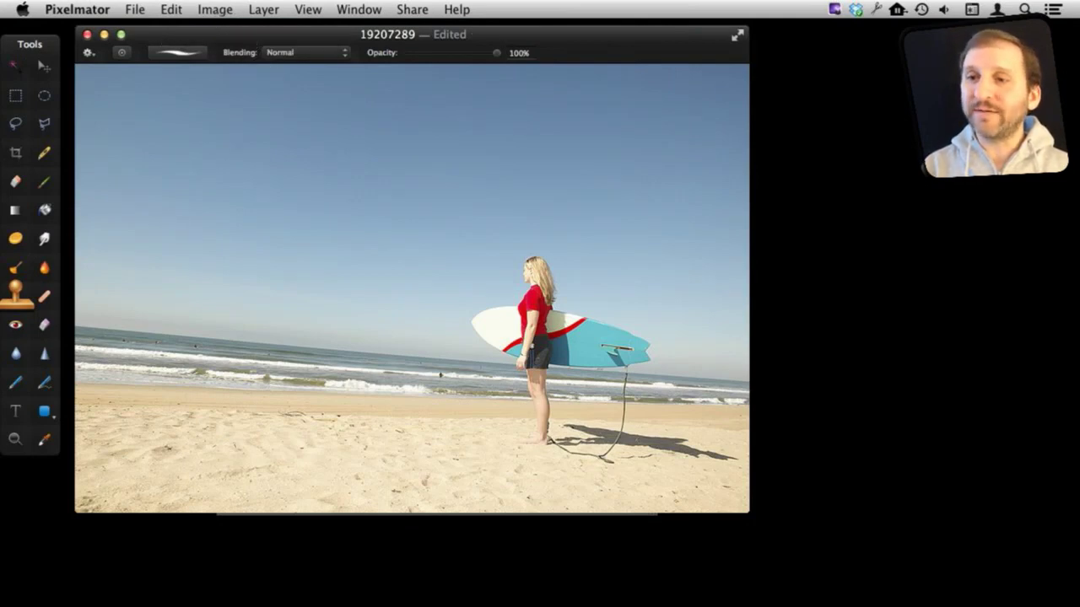
Show the Effects Browser from the View menu and filter it to the Blur category.
{"action": "left_click", "coordinate": [308, 9]}
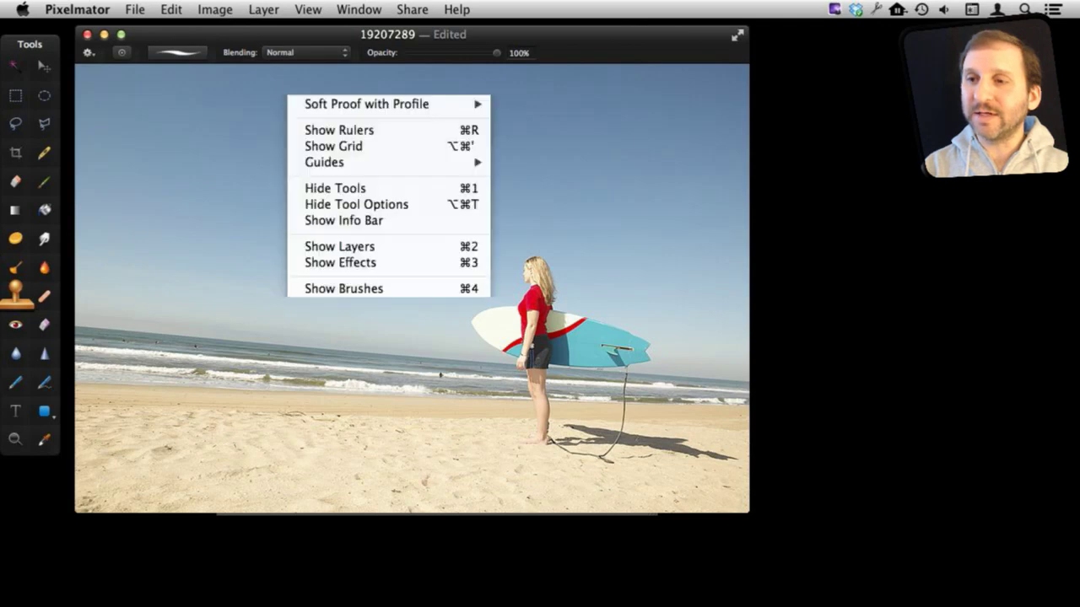
{"action": "left_click", "coordinate": [365, 263]}
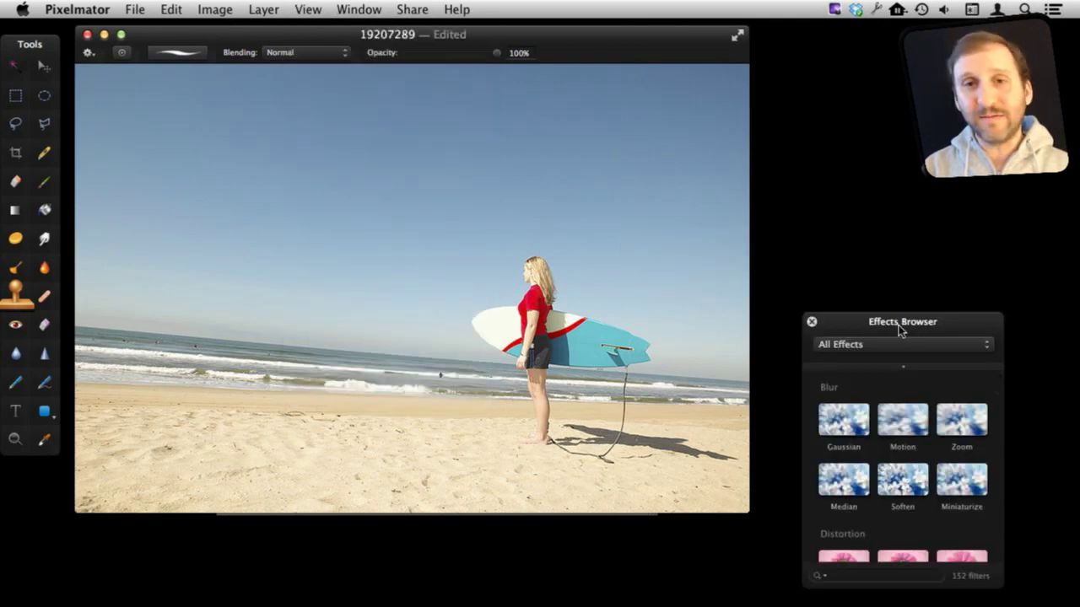
{"action": "left_click", "coordinate": [874, 344]}
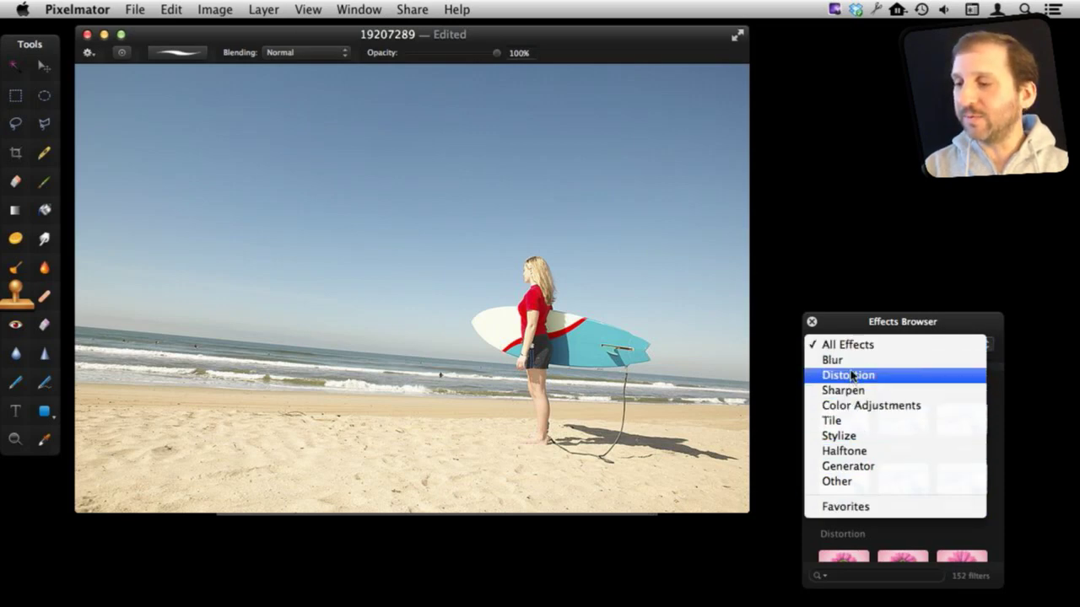
{"action": "left_click", "coordinate": [851, 361]}
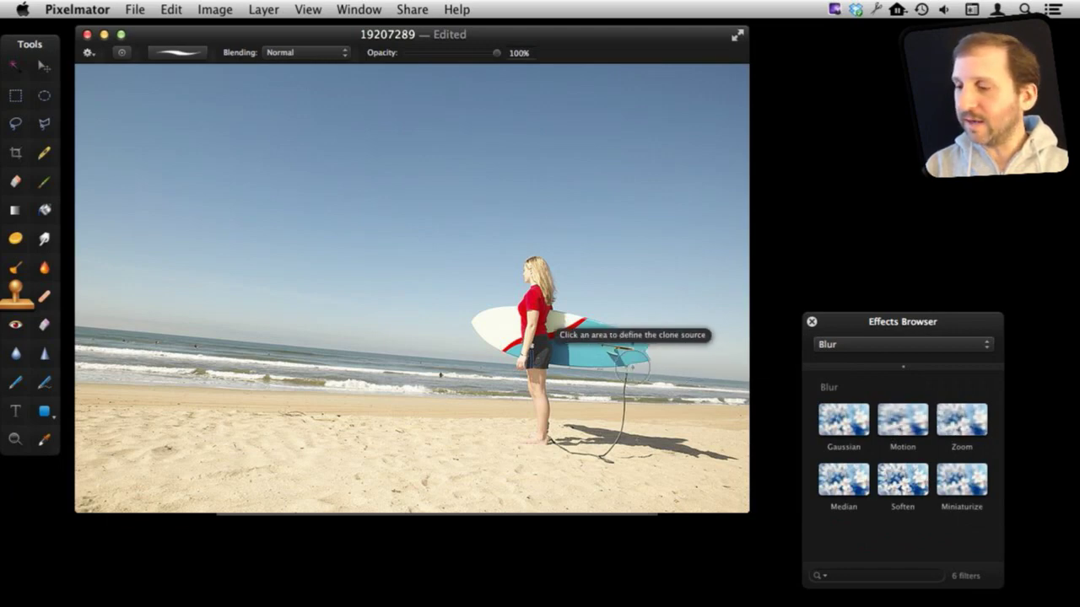
Preview a Zoom blur and drag its centre onto the surfer's head.
{"action": "double_click", "coordinate": [958, 421]}
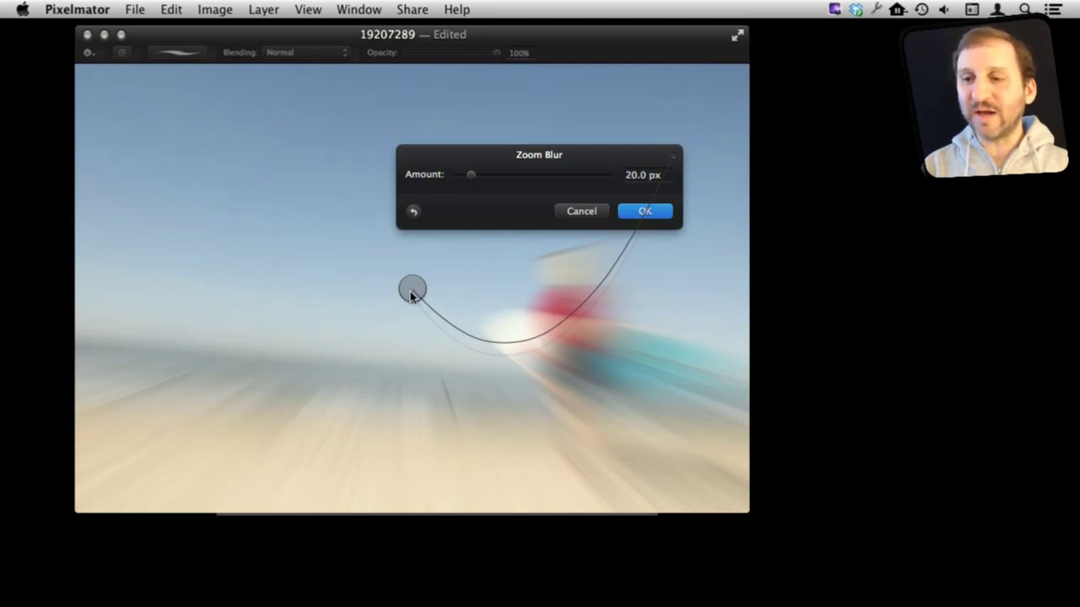
{"action": "left_click_drag", "start_coordinate": [410, 291], "coordinate": [386, 279]}
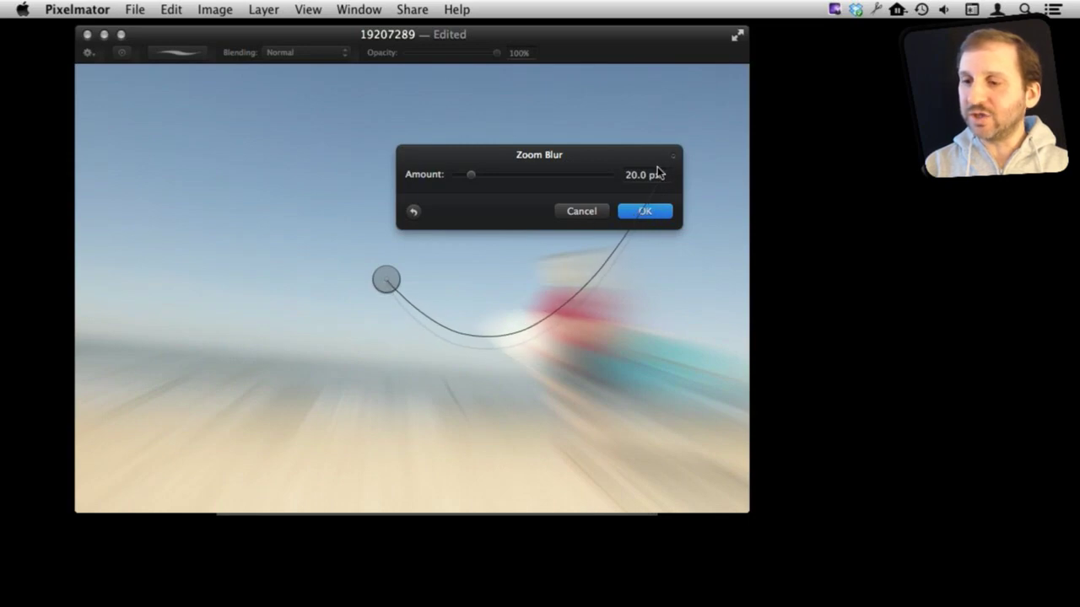
{"action": "left_click_drag", "start_coordinate": [384, 279], "coordinate": [467, 329]}
{"action": "left_click_drag", "start_coordinate": [479, 144], "coordinate": [233, 113]}
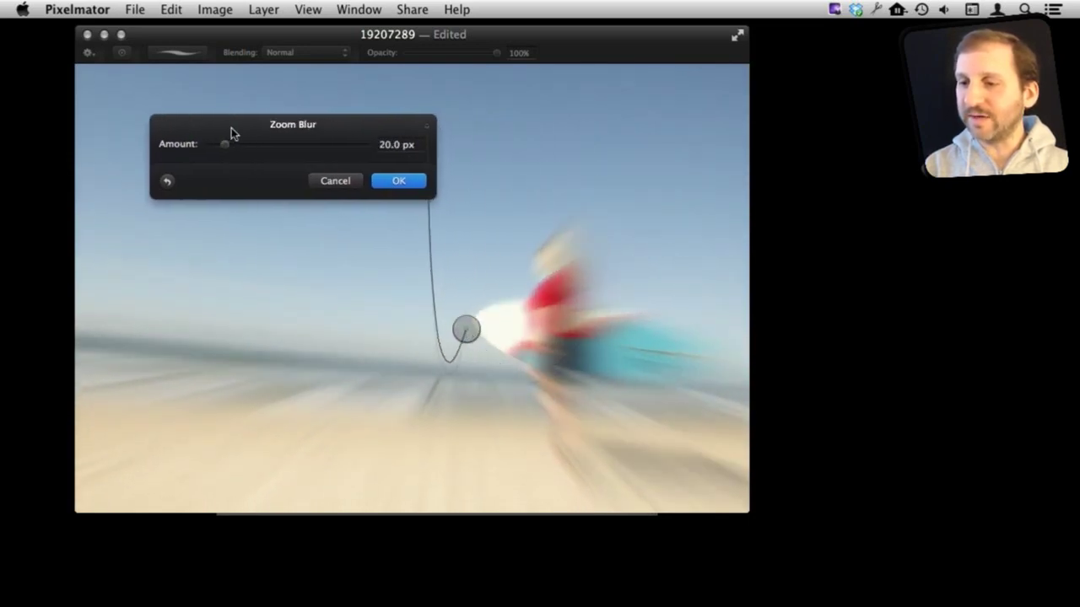
{"action": "left_click_drag", "start_coordinate": [472, 333], "coordinate": [540, 271]}
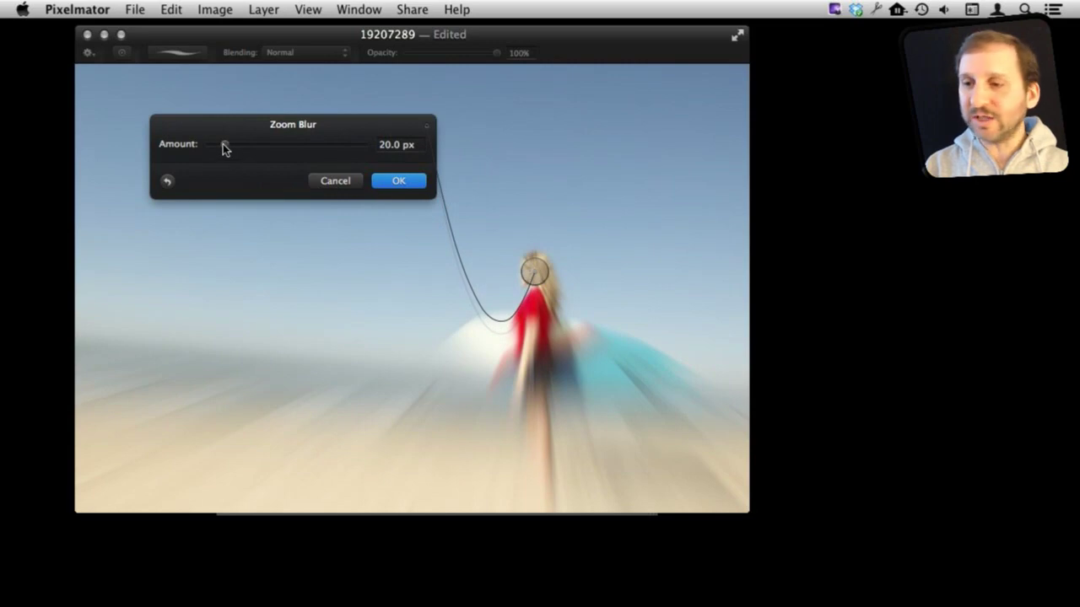
Set the zoom blur amount to 11.2 px, apply it, then undo it.
{"action": "mouse_move", "coordinate": [224, 147]}
{"action": "left_mouse_down"}
{"action": "mouse_move", "coordinate": [265, 150]}
{"action": "mouse_move", "coordinate": [211, 150]}
{"action": "left_mouse_up"}
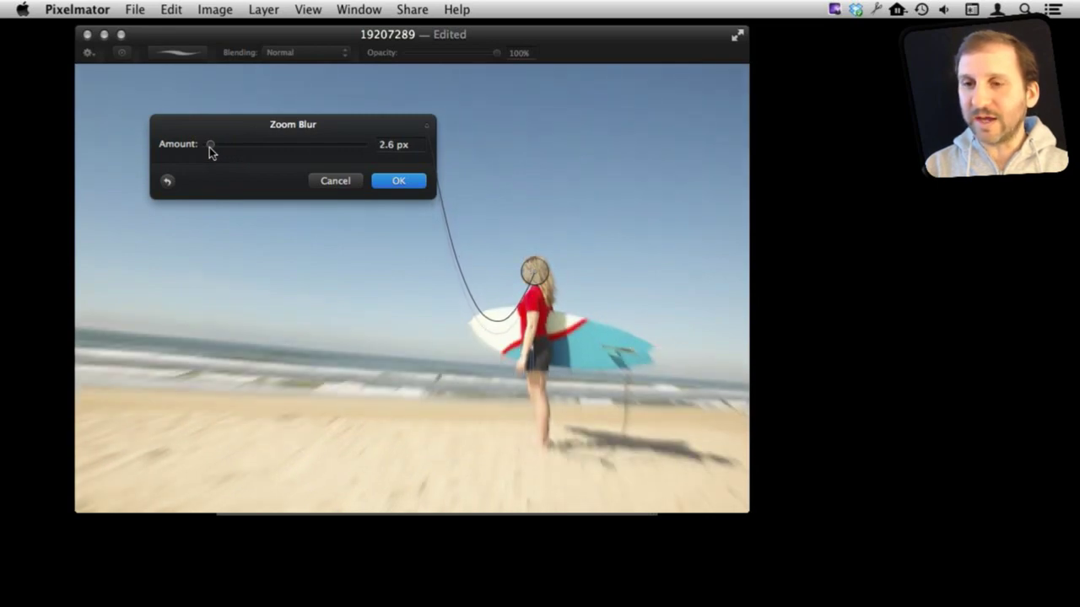
{"action": "mouse_move", "coordinate": [210, 147]}
{"action": "left_mouse_down"}
{"action": "mouse_move", "coordinate": [260, 144]}
{"action": "mouse_move", "coordinate": [223, 151]}
{"action": "left_mouse_up"}
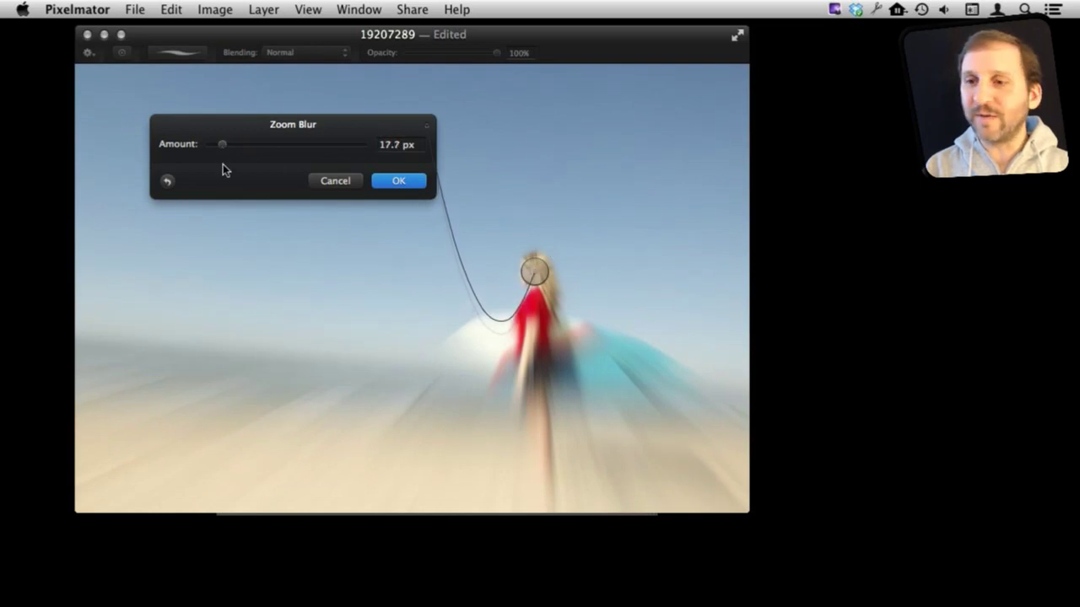
{"action": "left_click_drag", "start_coordinate": [219, 146], "coordinate": [217, 150]}
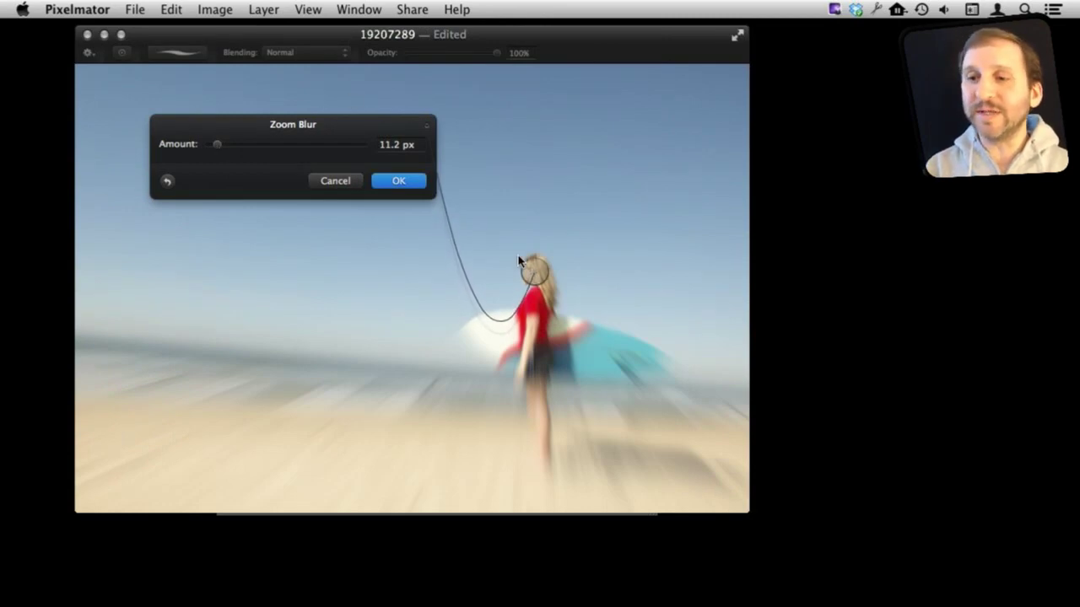
{"action": "left_click", "coordinate": [384, 181]}
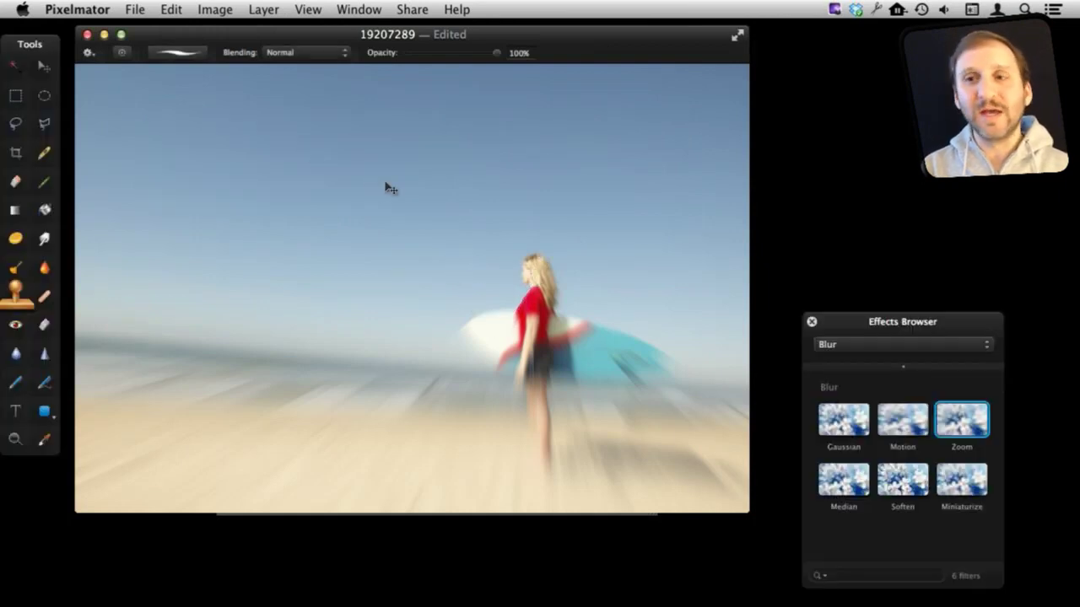
{"action": "key", "text": "super+z"}
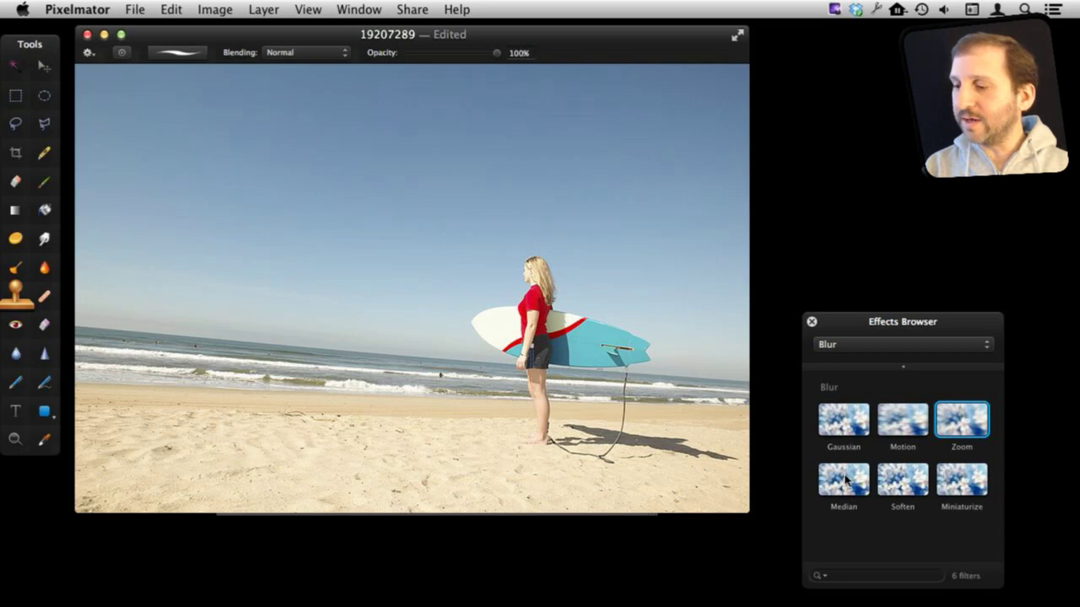
Preview a Motion blur on the photo and cancel it, keeping the photo sharp.
{"action": "double_click", "coordinate": [896, 420]}
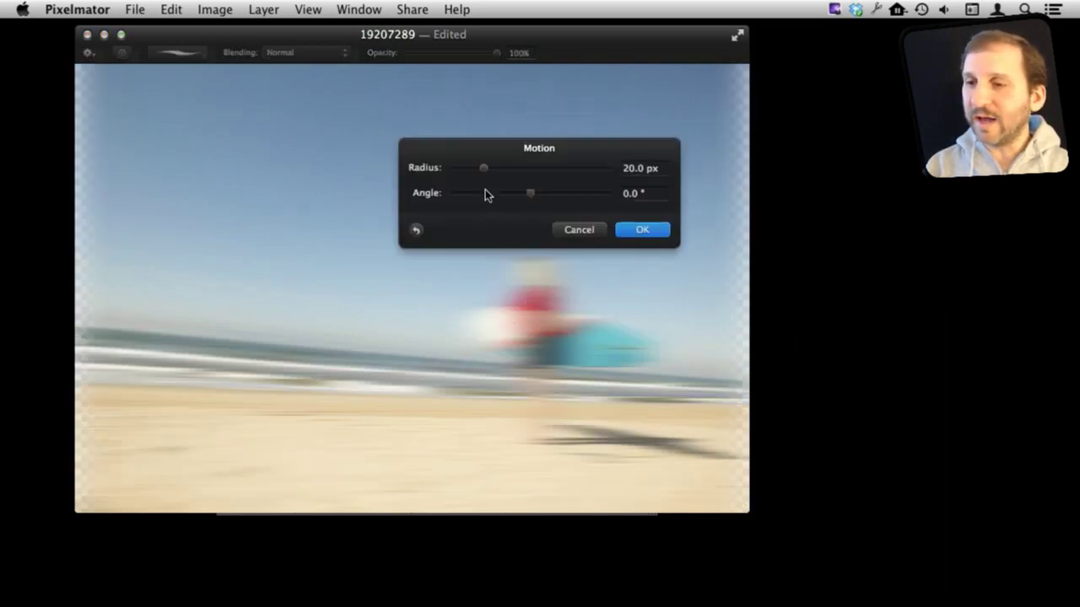
{"action": "left_click_drag", "start_coordinate": [485, 151], "coordinate": [353, 166]}
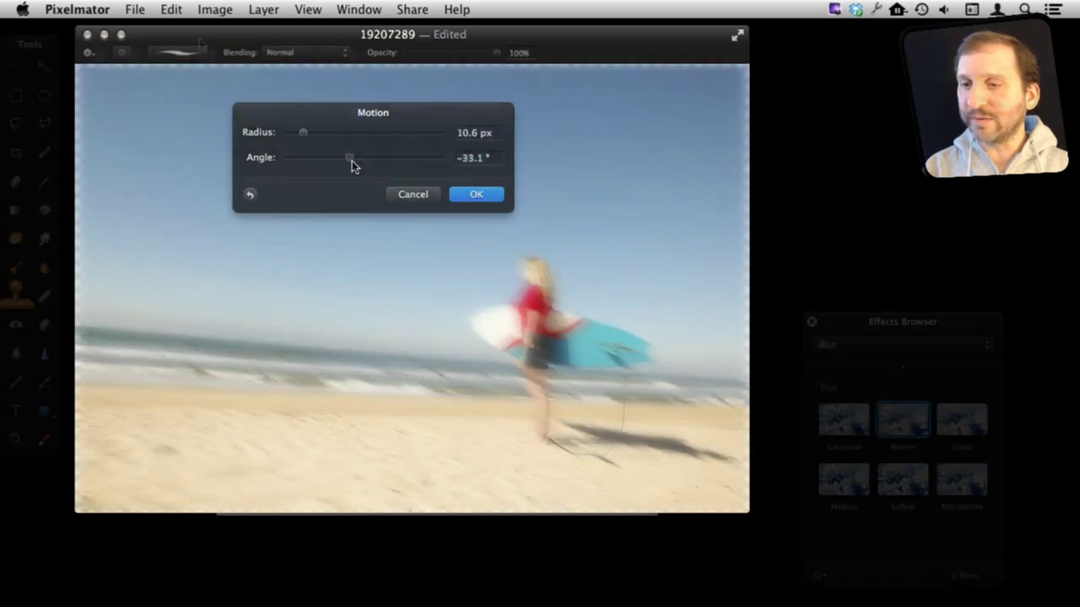
{"action": "key", "text": "Escape"}
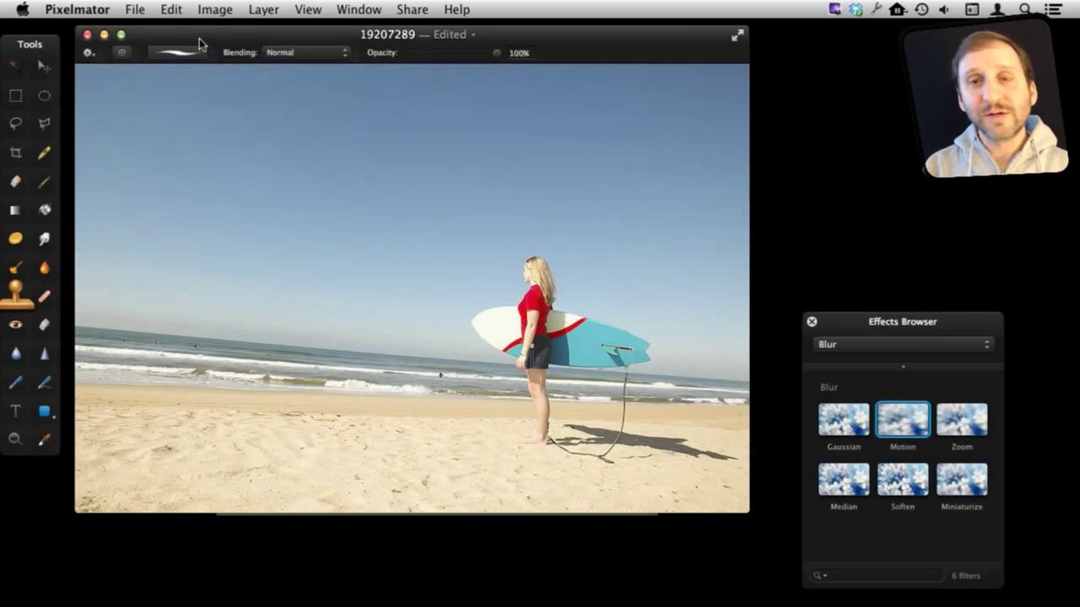
{"action": "left_click", "coordinate": [844, 346]}
Switch to Distortion filters, try a Pinch centred on the sand, then cancel it.
{"action": "left_click", "coordinate": [845, 358]}
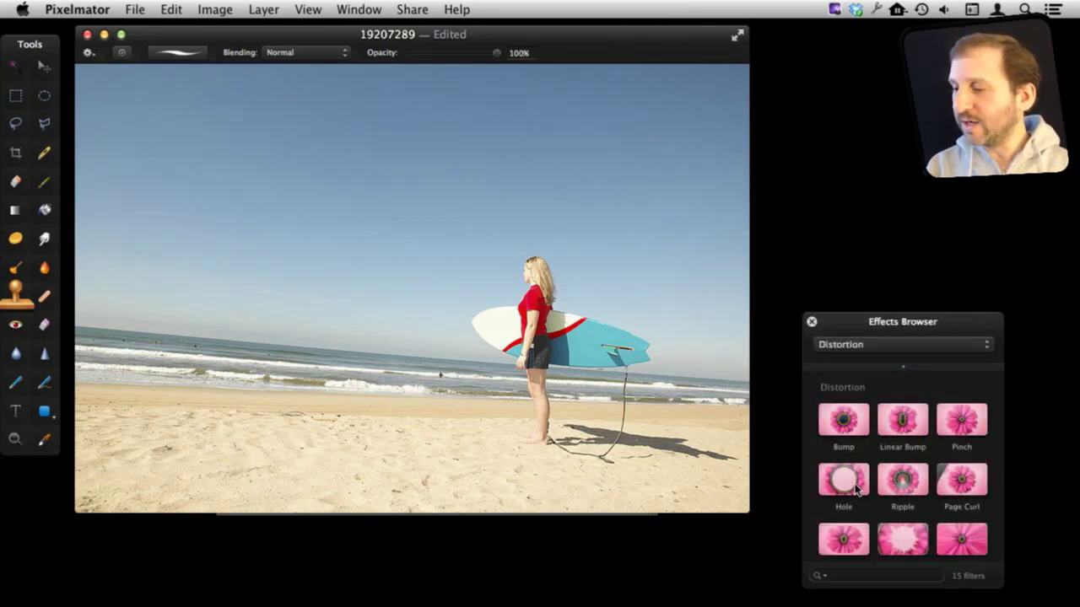
{"action": "double_click", "coordinate": [957, 420]}
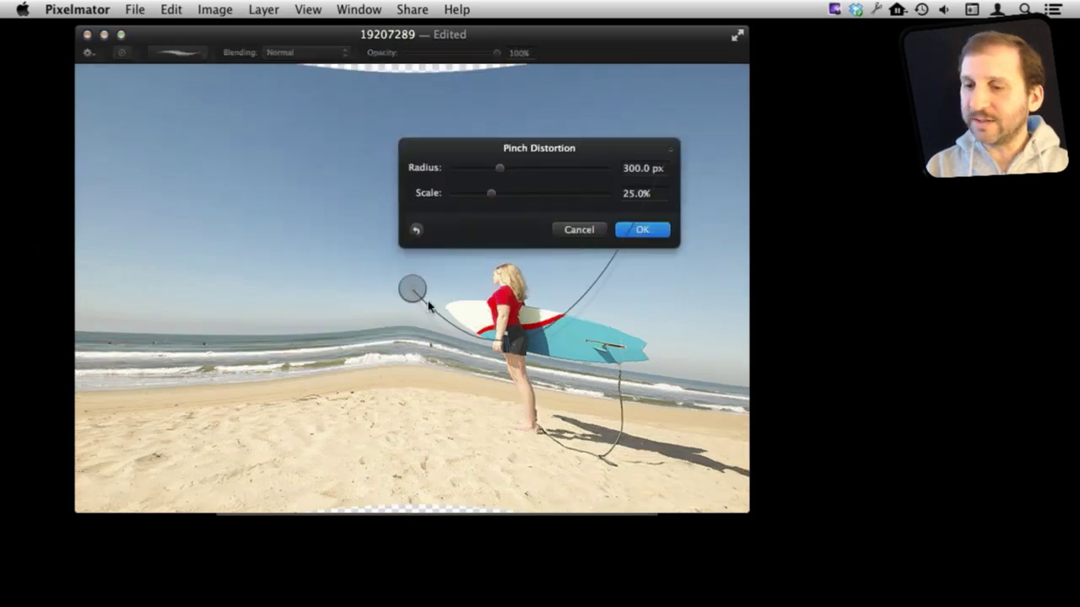
{"action": "left_click_drag", "start_coordinate": [407, 290], "coordinate": [234, 231]}
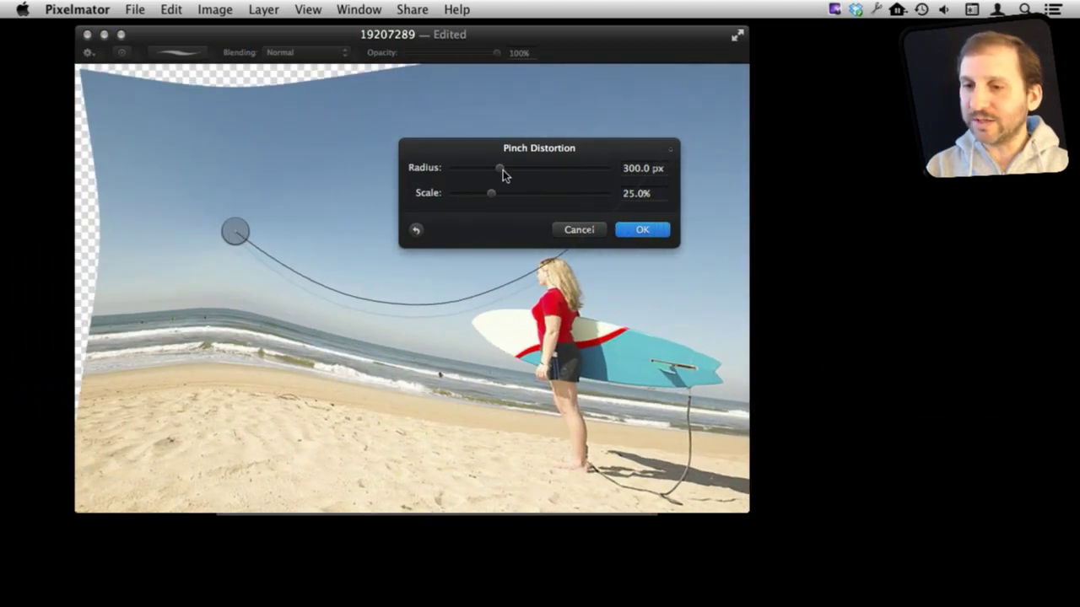
{"action": "left_click_drag", "start_coordinate": [504, 171], "coordinate": [448, 198]}
{"action": "left_click_drag", "start_coordinate": [237, 237], "coordinate": [318, 345]}
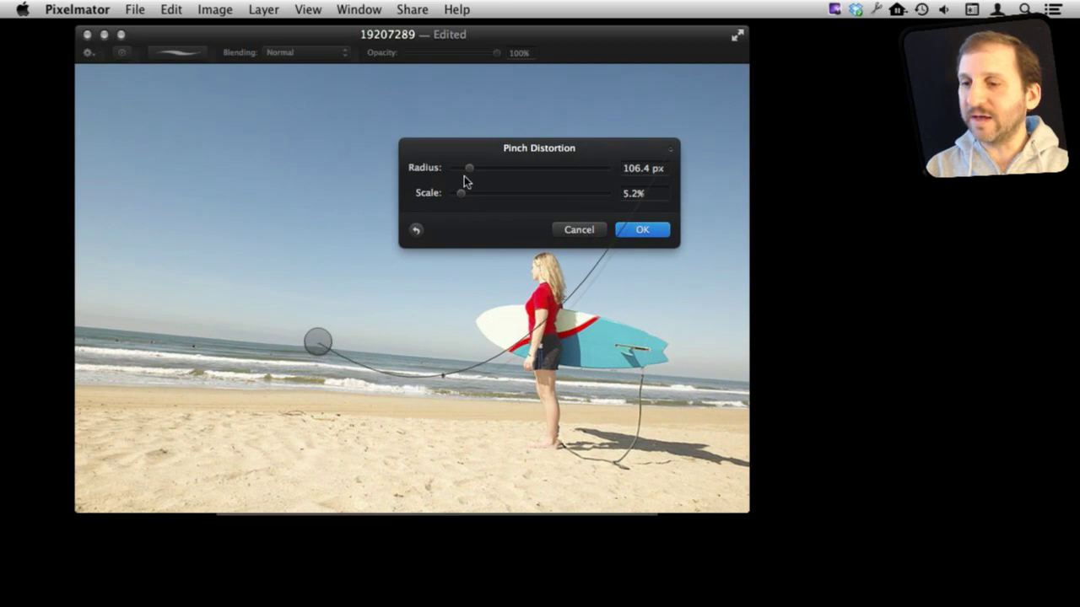
{"action": "left_click", "coordinate": [579, 230]}
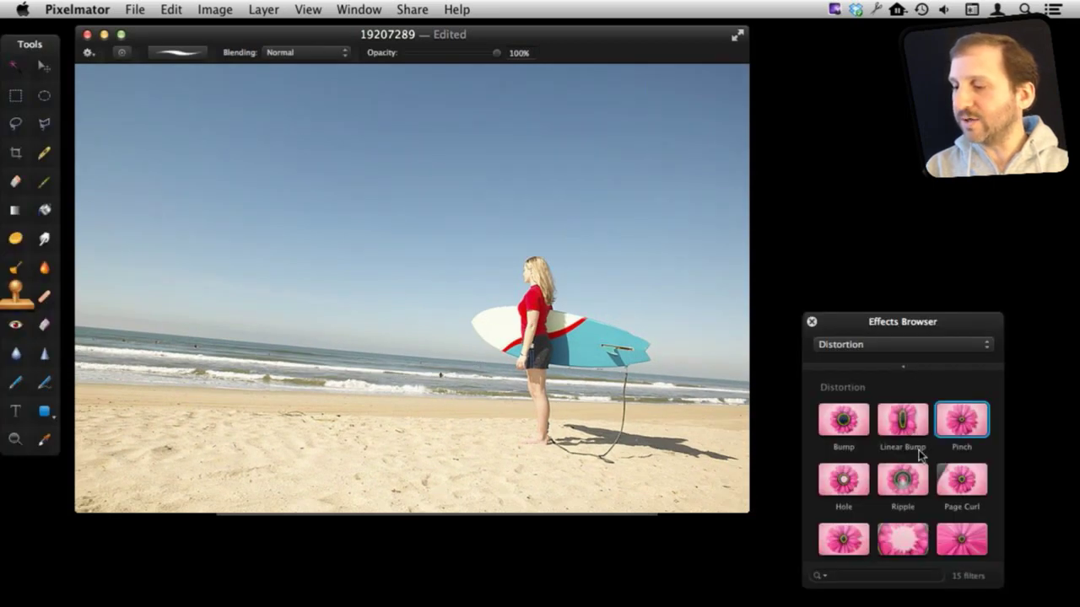
Try a Hole distortion of 57.5 px radius in the sky, then cancel it.
{"action": "double_click", "coordinate": [843, 480]}
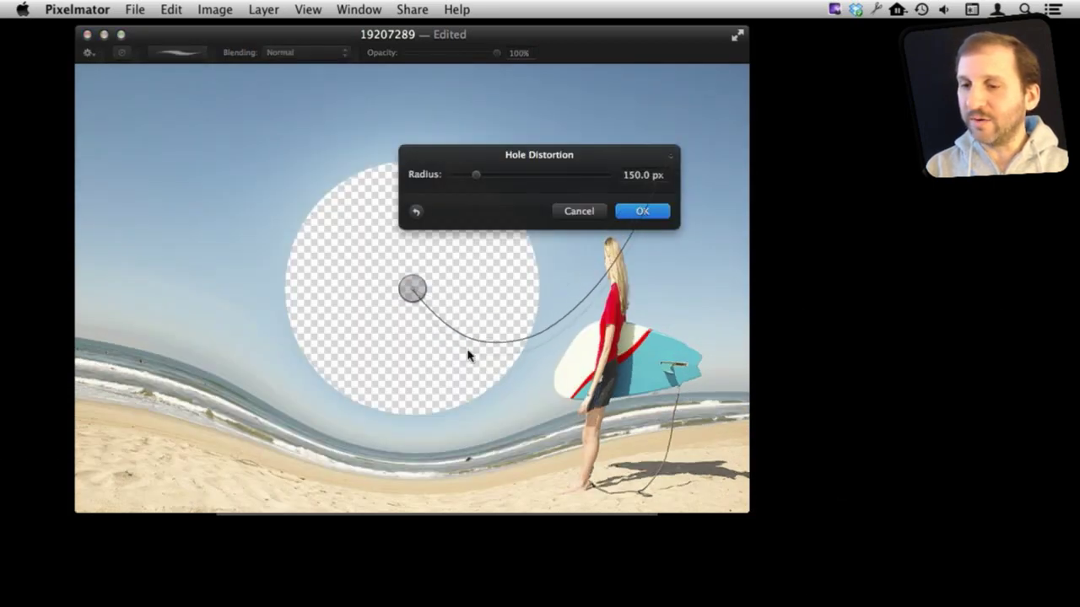
{"action": "left_click_drag", "start_coordinate": [413, 288], "coordinate": [313, 268]}
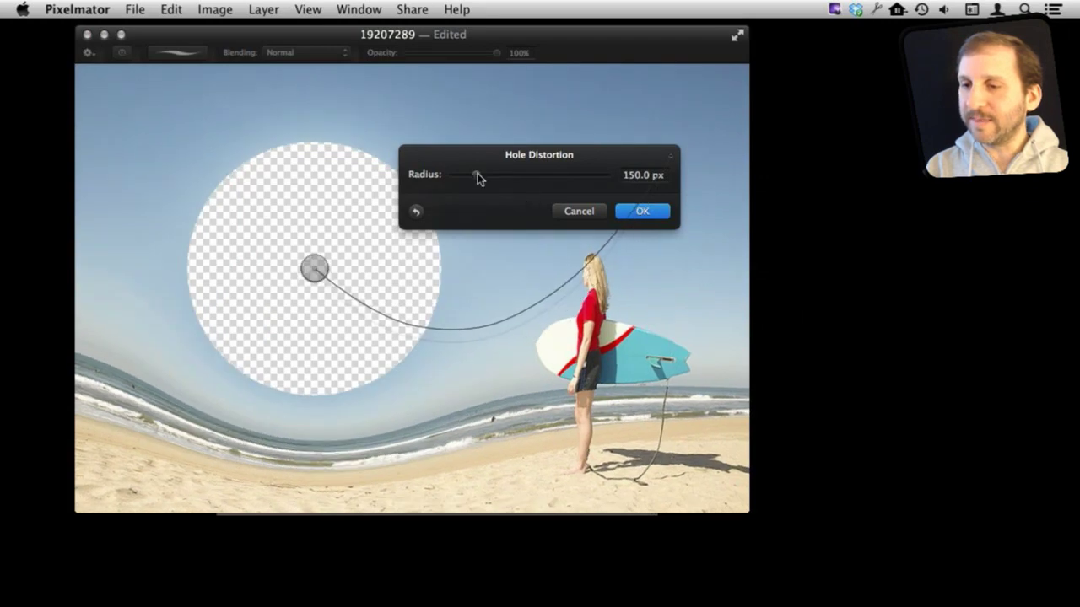
{"action": "left_click_drag", "start_coordinate": [477, 178], "coordinate": [463, 176]}
{"action": "left_click", "coordinate": [580, 212]}
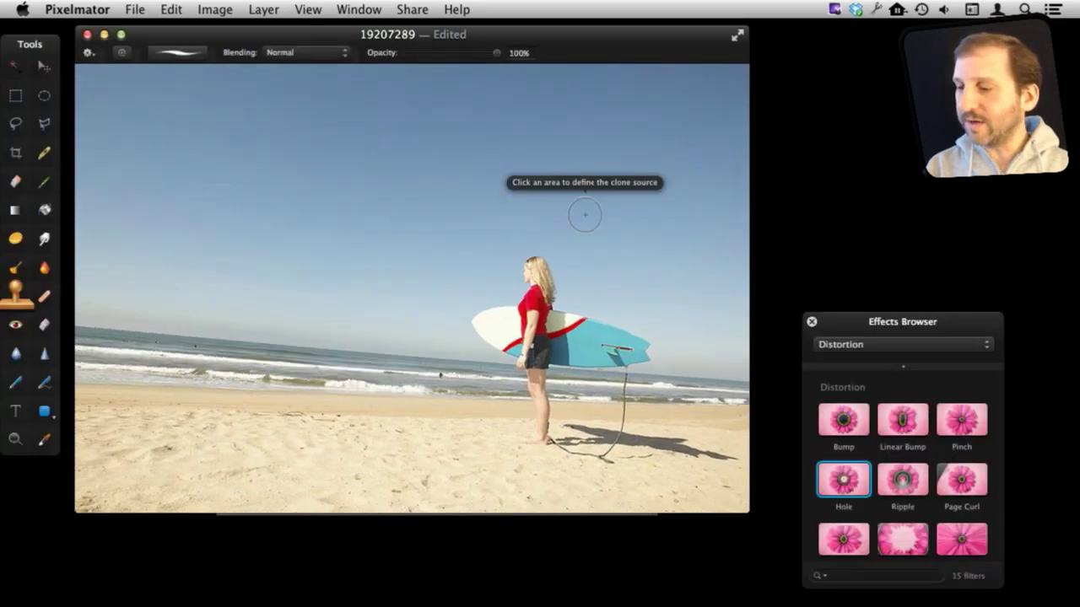
Try a Glass Ring distortion centred on the surfer, then cancel it.
{"action": "scroll", "coordinate": [894, 505], "scroll_direction": "down", "scroll_amount": 3}
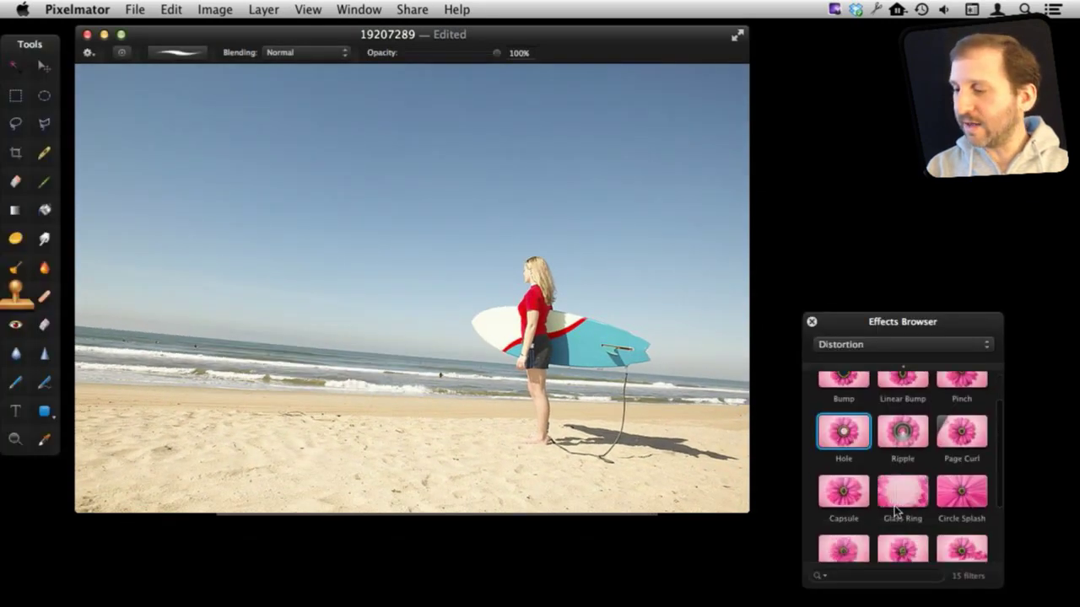
{"action": "double_click", "coordinate": [899, 496]}
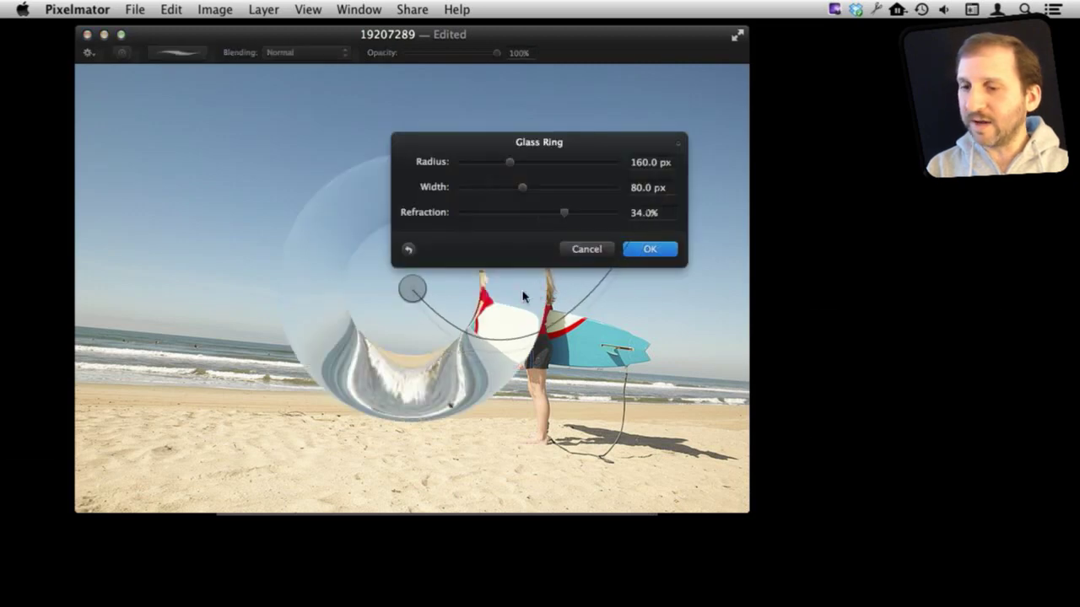
{"action": "left_click_drag", "start_coordinate": [412, 292], "coordinate": [538, 272]}
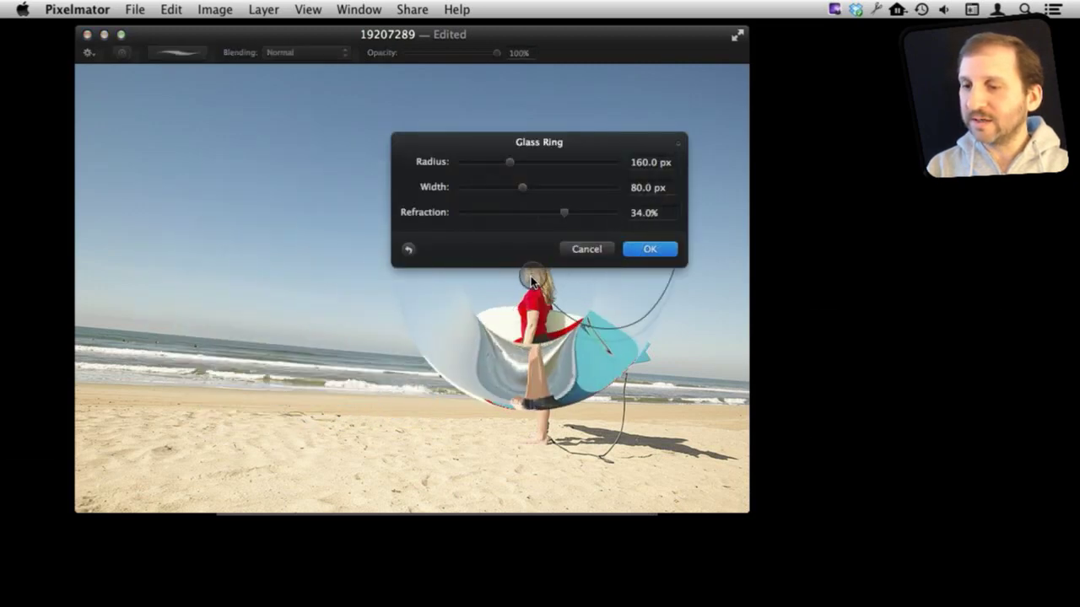
{"action": "left_click", "coordinate": [586, 248]}
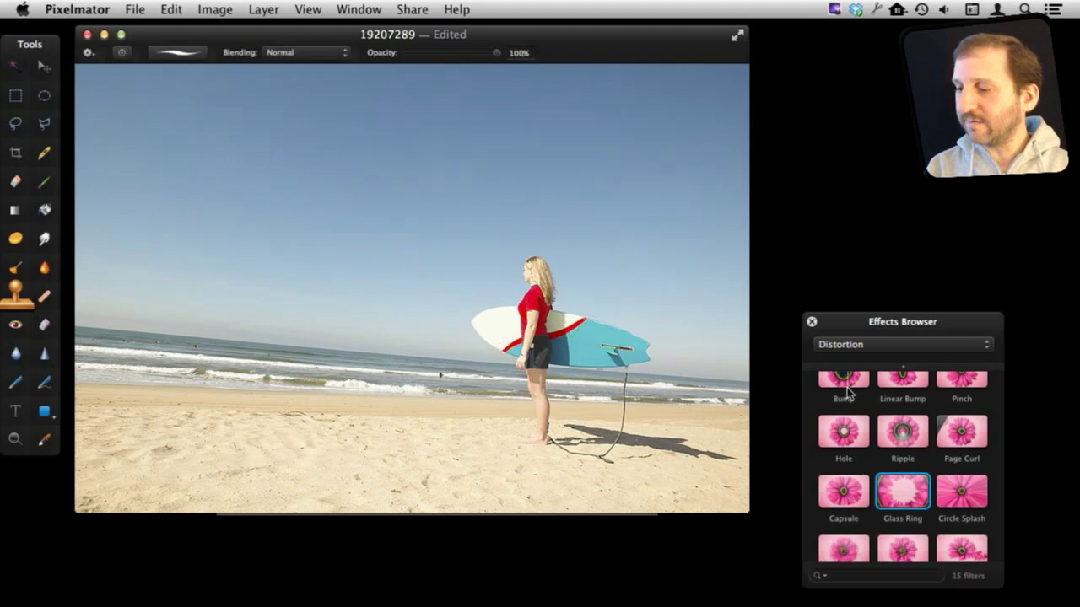
Preview the Glass distortion on the photo.
{"action": "scroll", "coordinate": [899, 515], "scroll_direction": "down", "scroll_amount": 1}
{"action": "scroll", "coordinate": [900, 517], "scroll_direction": "down", "scroll_amount": 2}
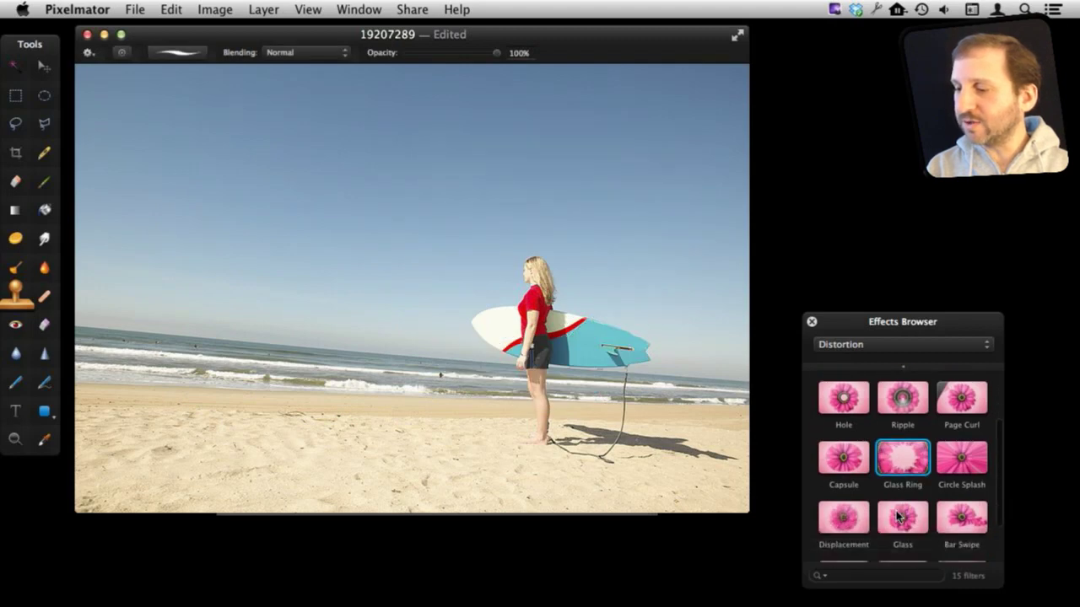
{"action": "scroll", "coordinate": [898, 516], "scroll_direction": "down", "scroll_amount": 1}
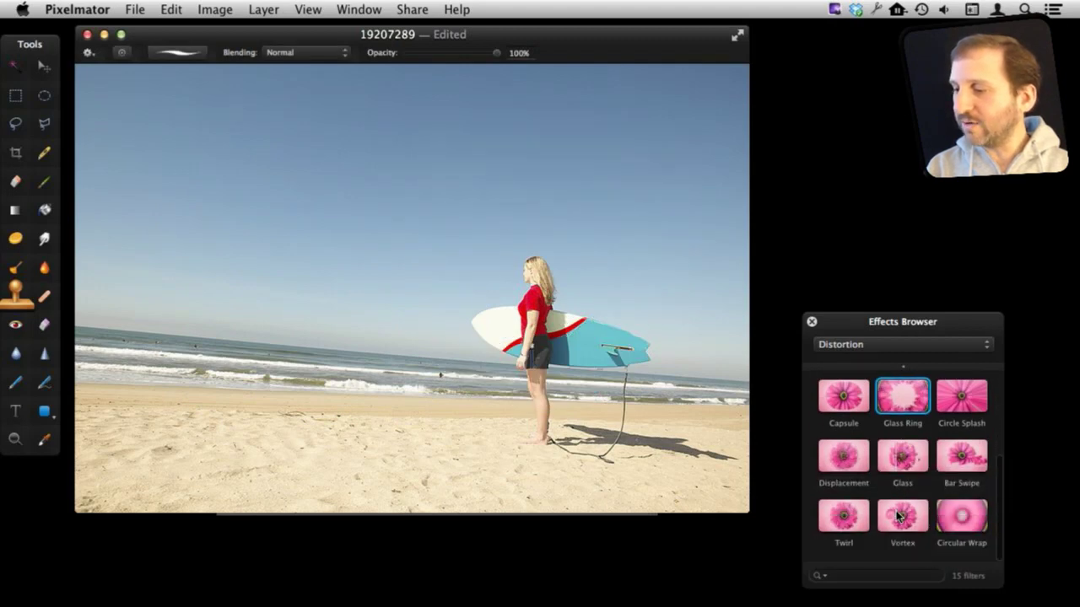
{"action": "double_click", "coordinate": [900, 465]}
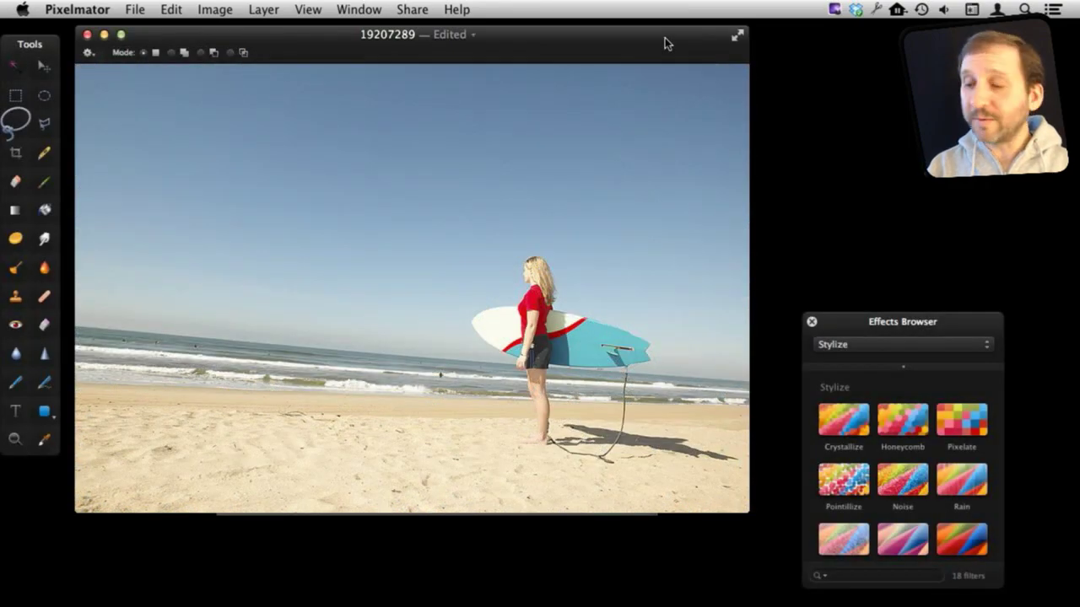
{"action": "left_click", "coordinate": [843, 344]}
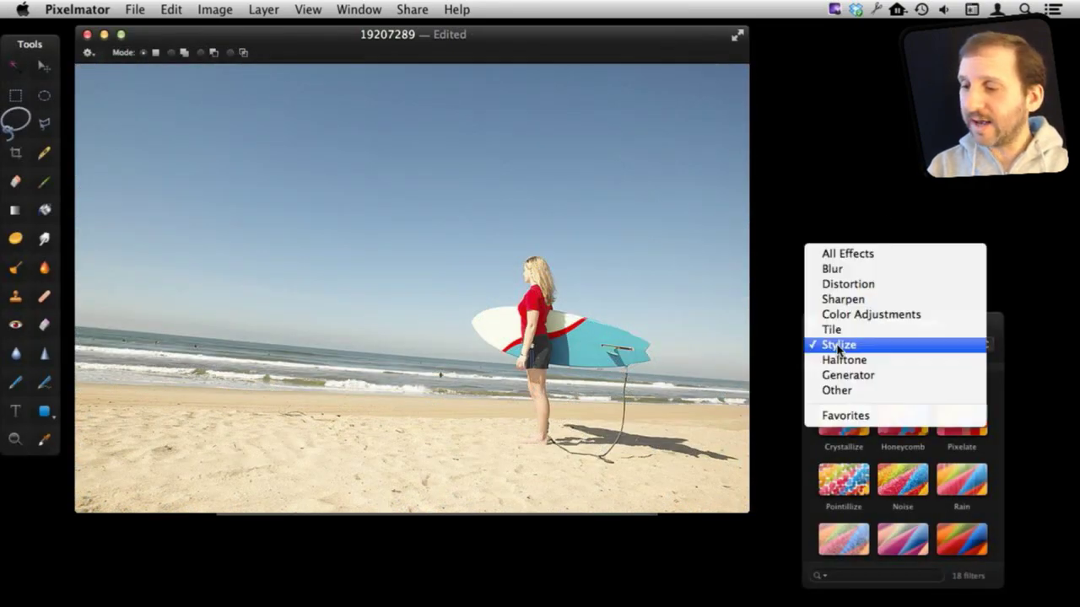
{"action": "left_click", "coordinate": [782, 339]}
{"action": "double_click", "coordinate": [843, 421]}
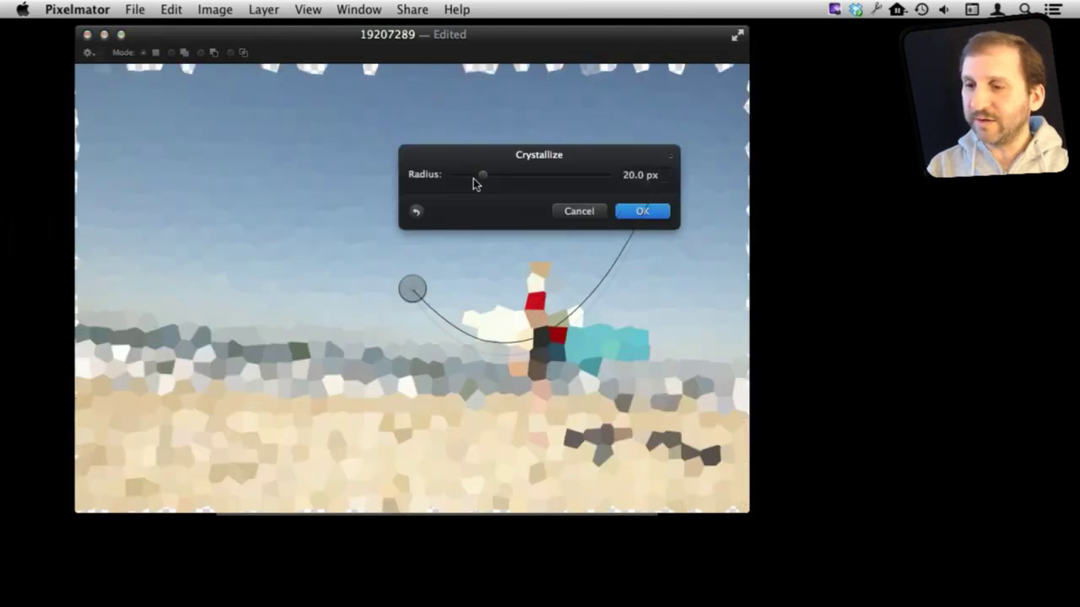
{"action": "left_click_drag", "start_coordinate": [474, 184], "coordinate": [465, 181]}
{"action": "left_click", "coordinate": [579, 210]}
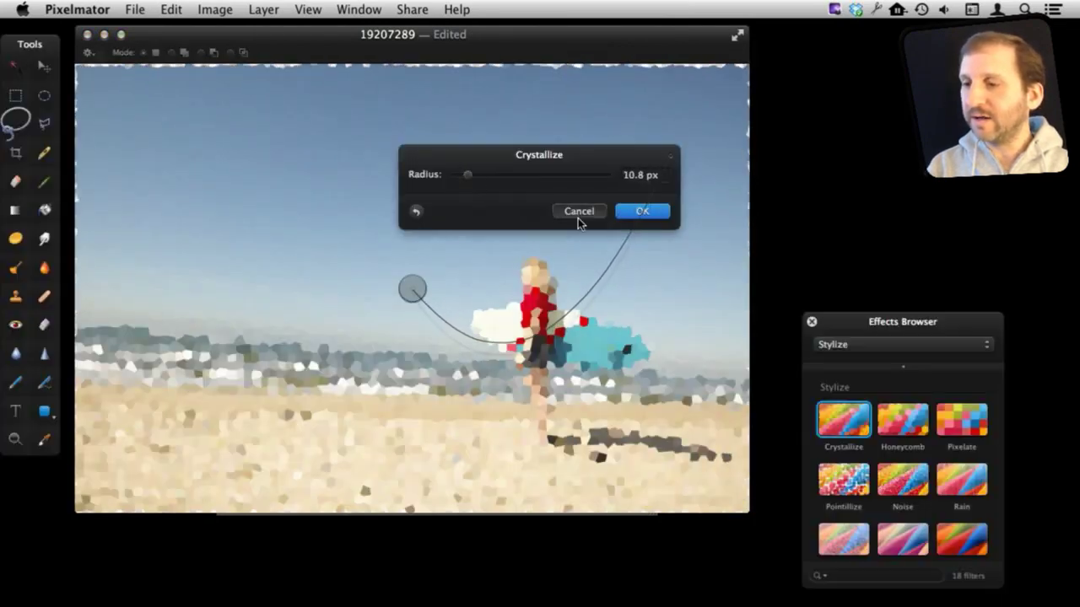
{"action": "double_click", "coordinate": [845, 484]}
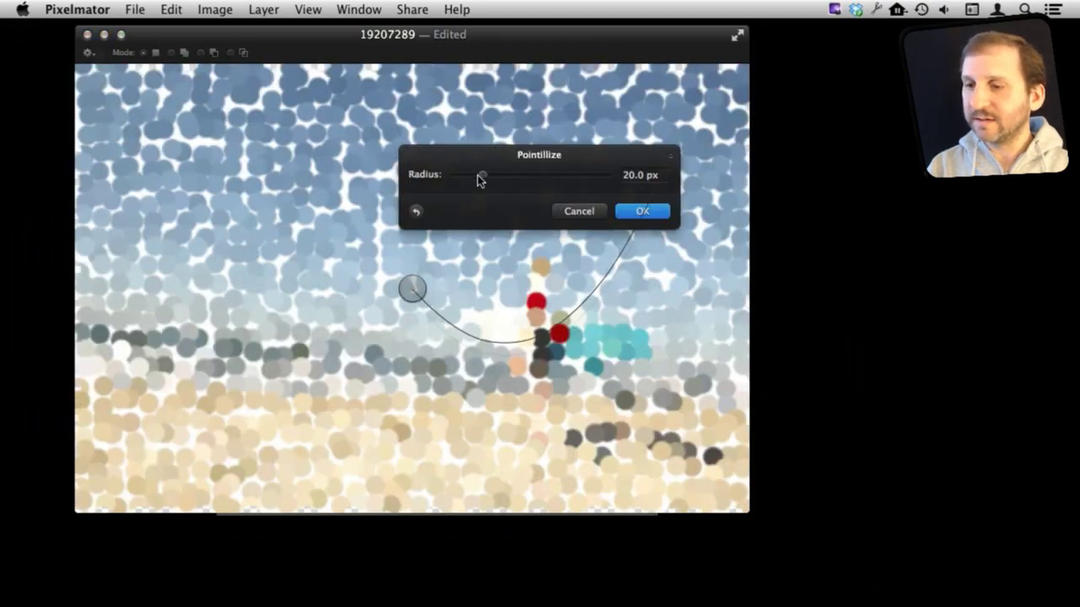
{"action": "left_click_drag", "start_coordinate": [478, 180], "coordinate": [468, 178]}
{"action": "left_click", "coordinate": [588, 212]}
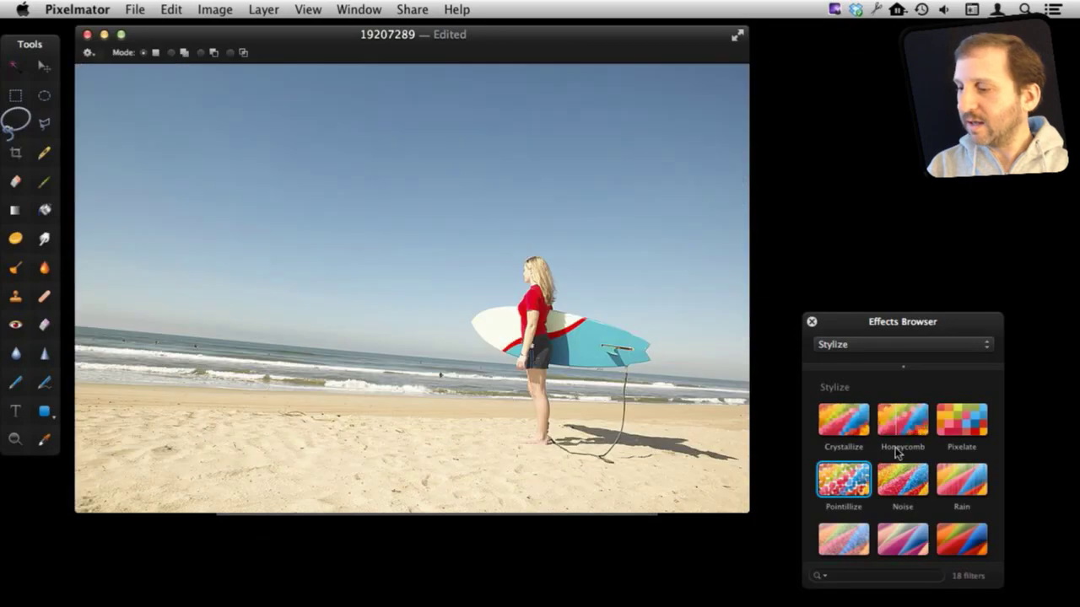
{"action": "double_click", "coordinate": [968, 492]}
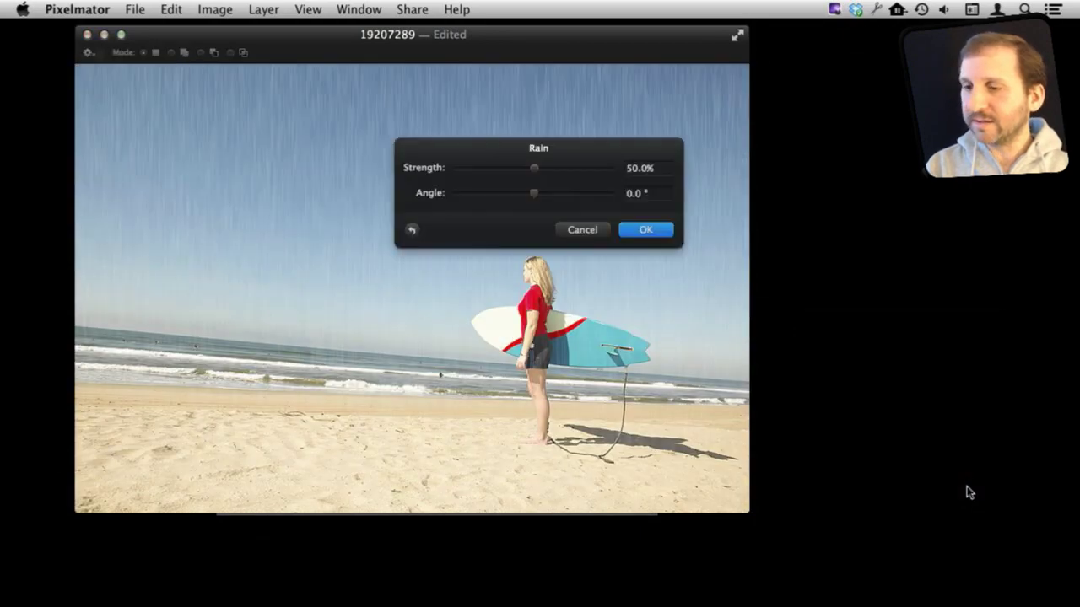
{"action": "left_click", "coordinate": [581, 229]}
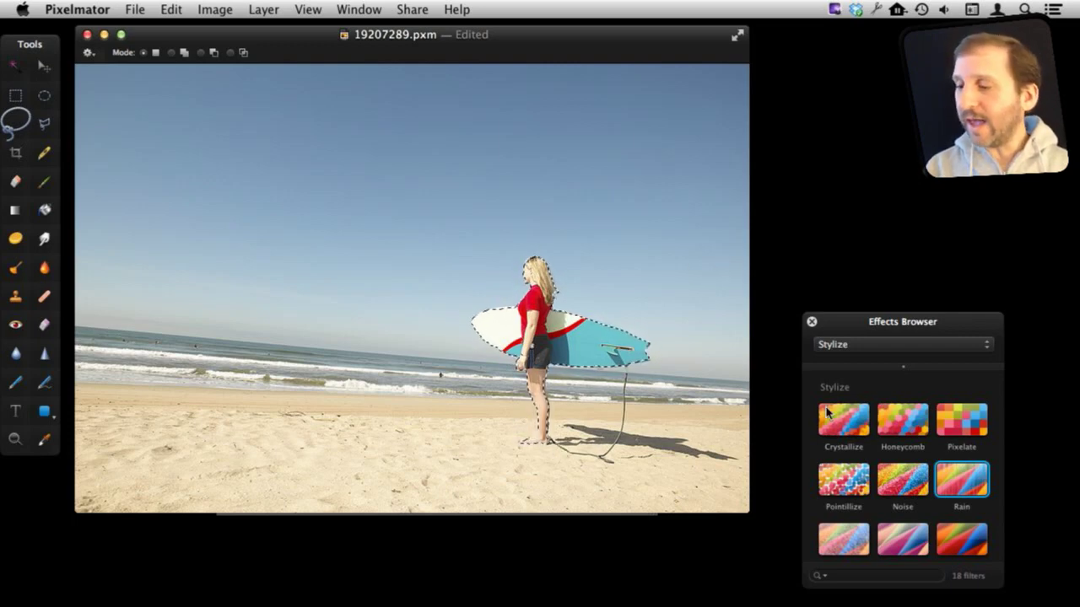
Apply a 5.4 px Pointillize to the selected surfer, then undo it.
{"action": "double_click", "coordinate": [842, 479]}
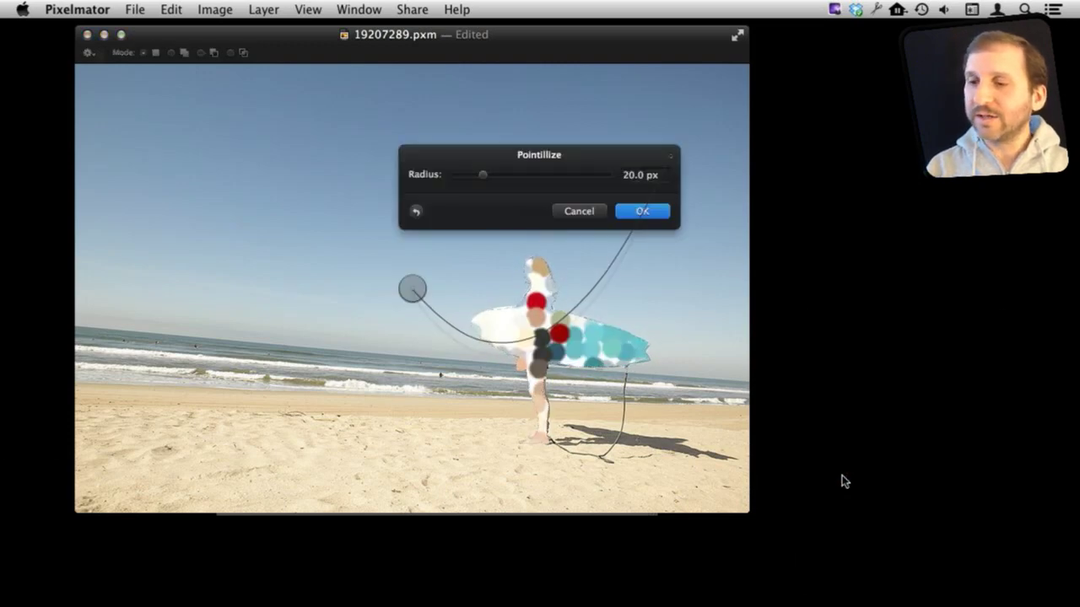
{"action": "left_click_drag", "start_coordinate": [481, 177], "coordinate": [459, 185]}
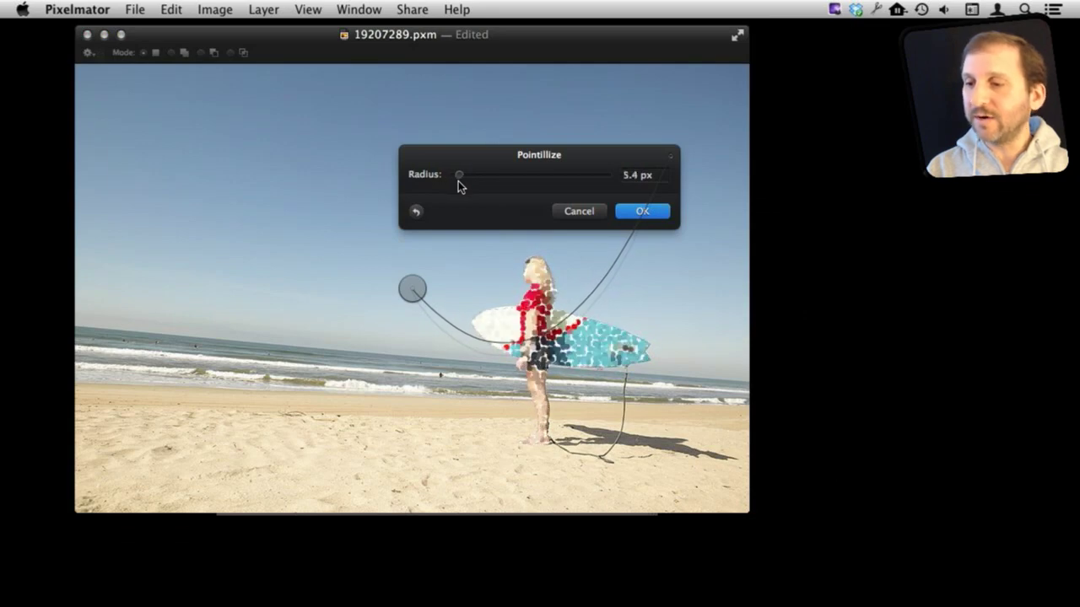
{"action": "left_click", "coordinate": [634, 216]}
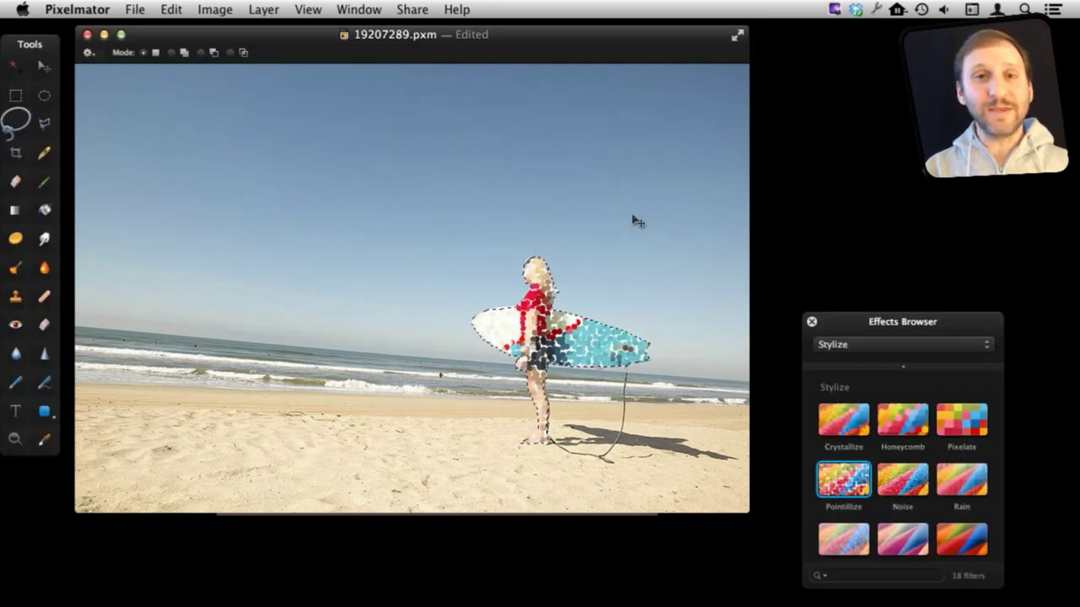
{"action": "key", "text": "super+z"}
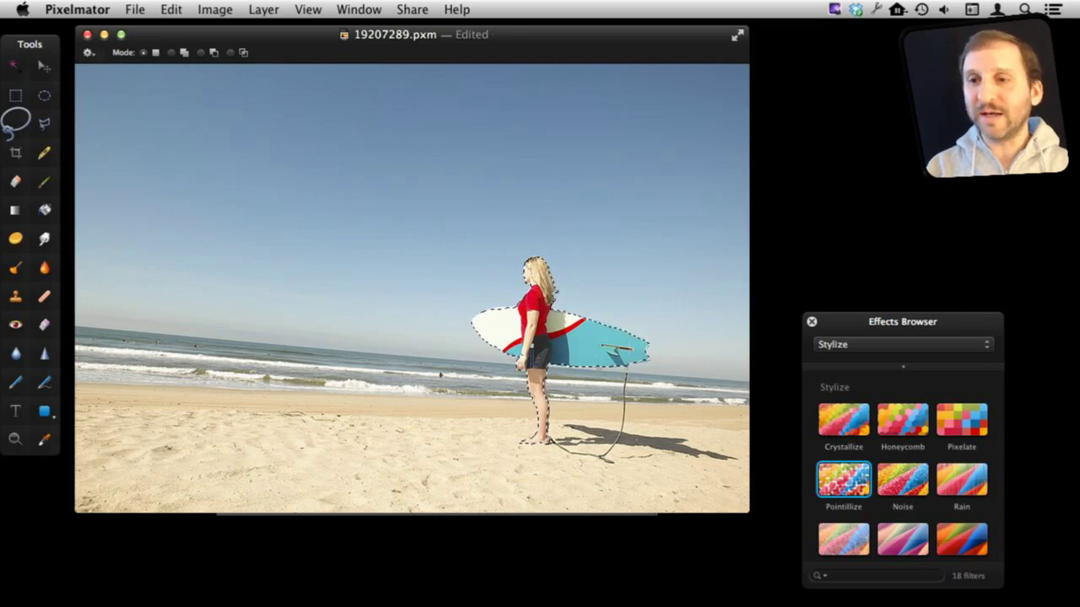
Invert the selection from the Edit menu so the background is selected.
{"action": "left_click", "coordinate": [214, 10]}
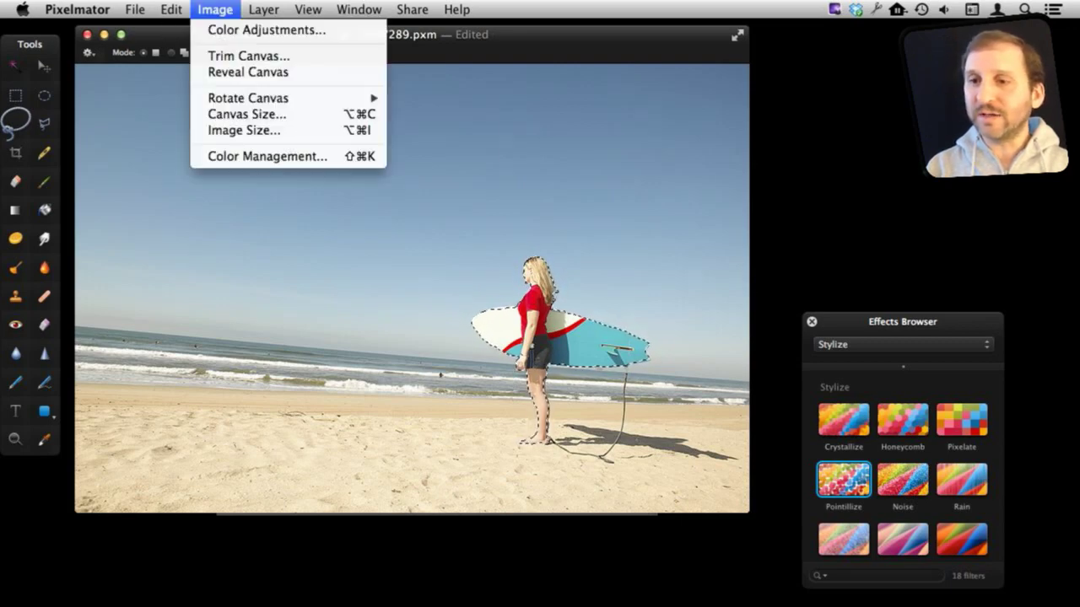
{"action": "mouse_move", "coordinate": [172, 10]}
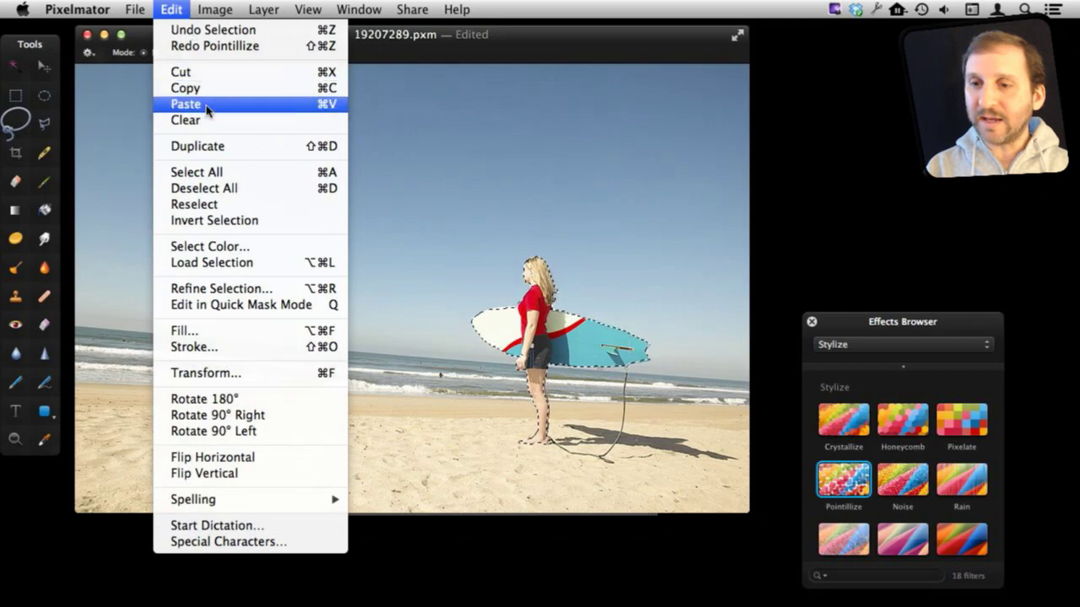
{"action": "left_click", "coordinate": [221, 218]}
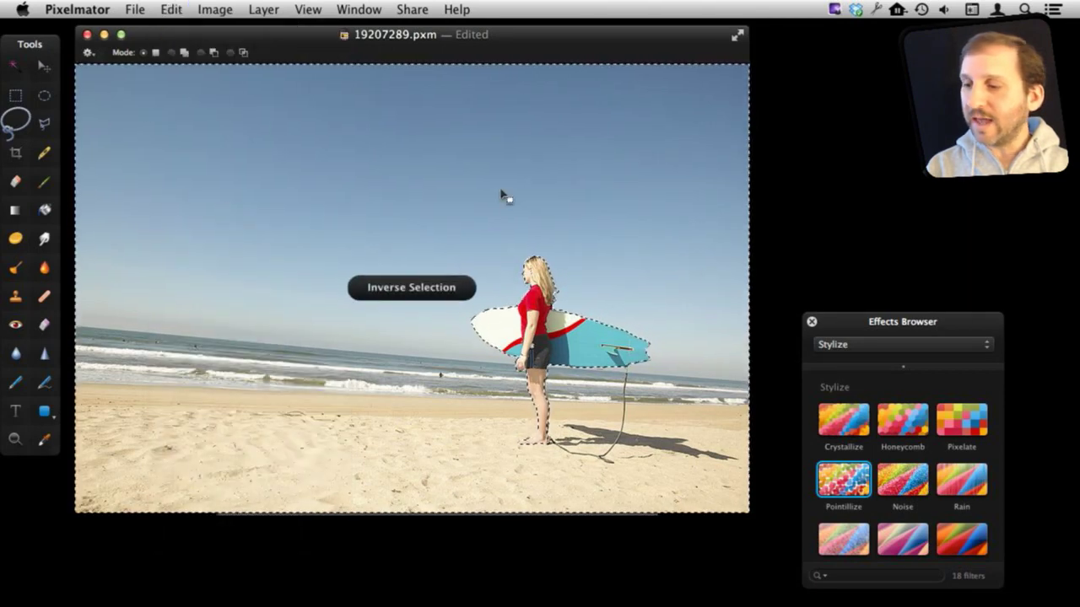
Apply a 9.9 px Pointillize to the background, then undo it.
{"action": "double_click", "coordinate": [844, 480]}
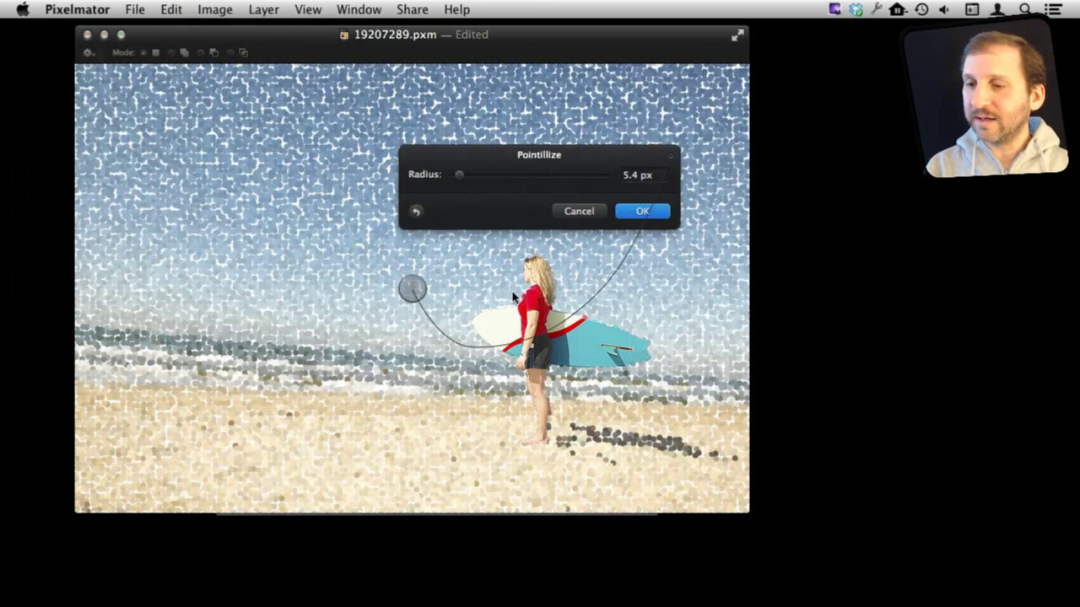
{"action": "left_click_drag", "start_coordinate": [457, 178], "coordinate": [464, 178]}
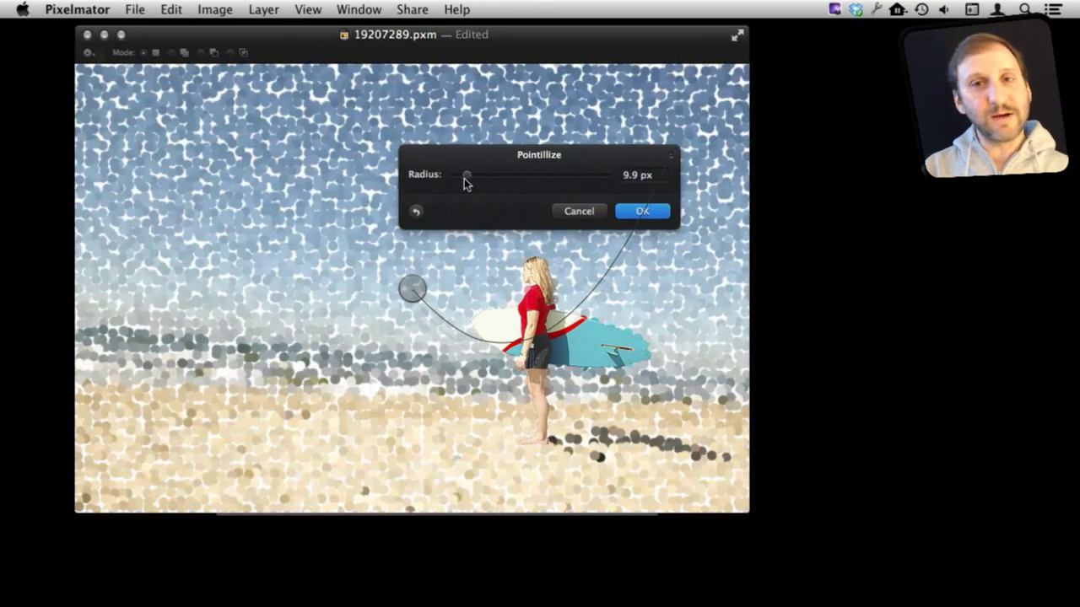
{"action": "left_click", "coordinate": [637, 217]}
{"action": "key", "text": "super+z"}
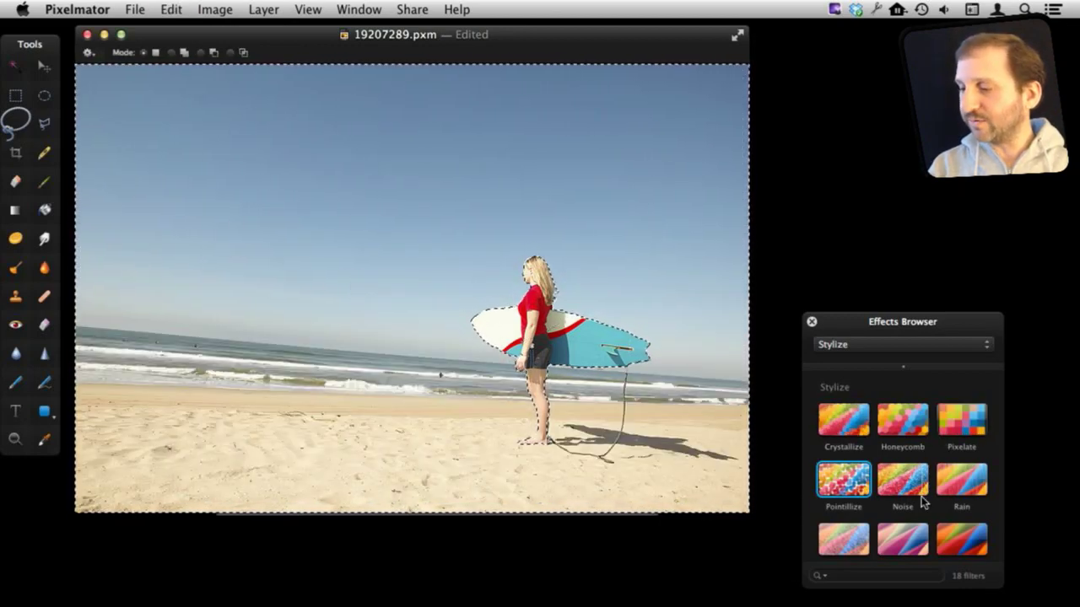
Try Pixelate and Fog on the background, discard both, and switch to Color Adjustments filters.
{"action": "double_click", "coordinate": [958, 421]}
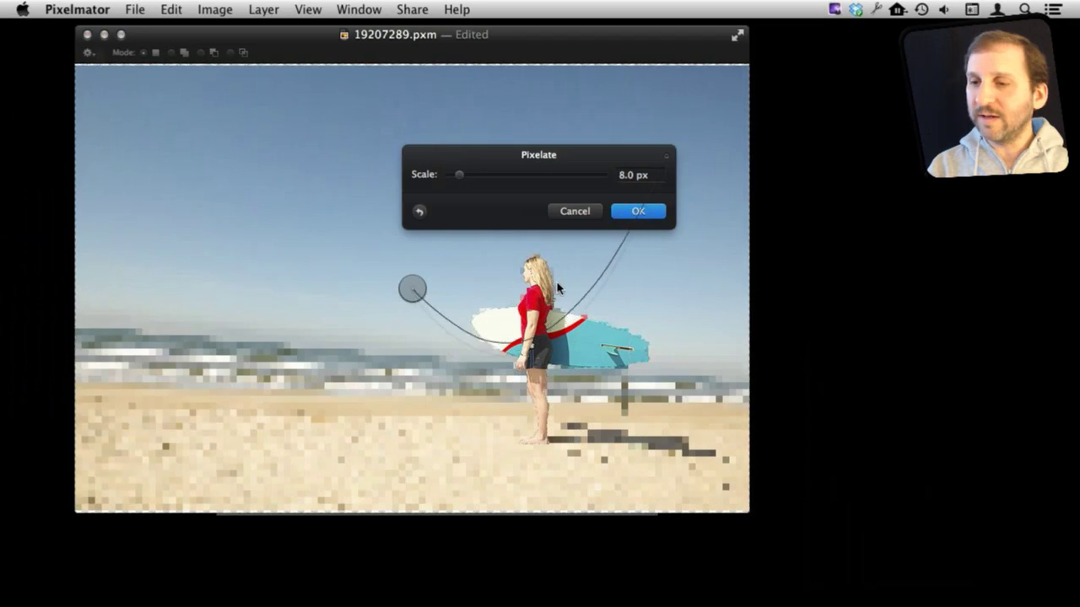
{"action": "left_click", "coordinate": [565, 212]}
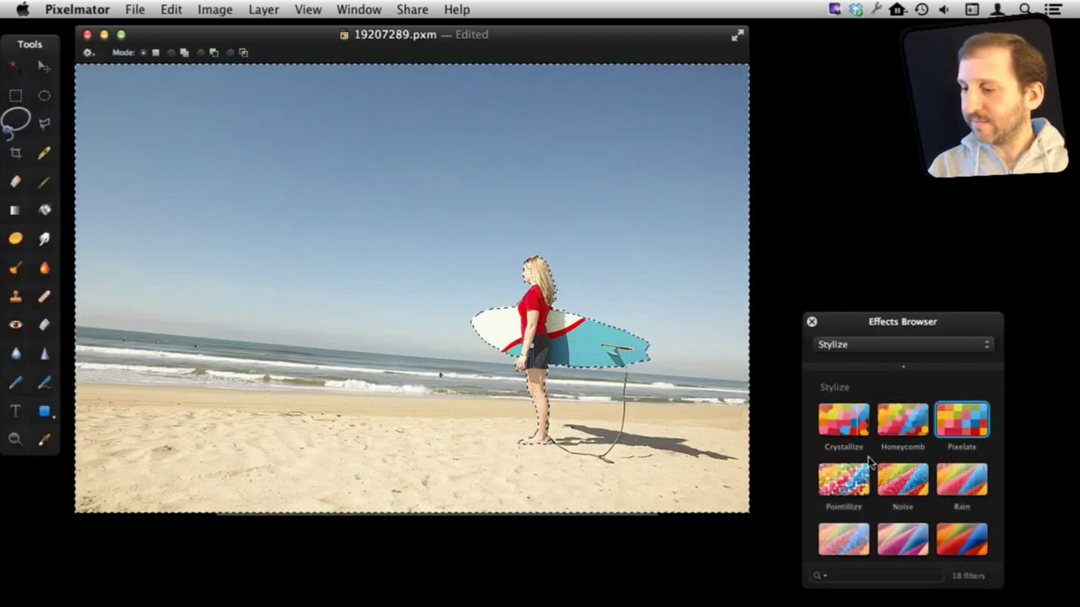
{"action": "scroll", "coordinate": [877, 481], "scroll_direction": "down", "scroll_amount": 3}
{"action": "double_click", "coordinate": [843, 505]}
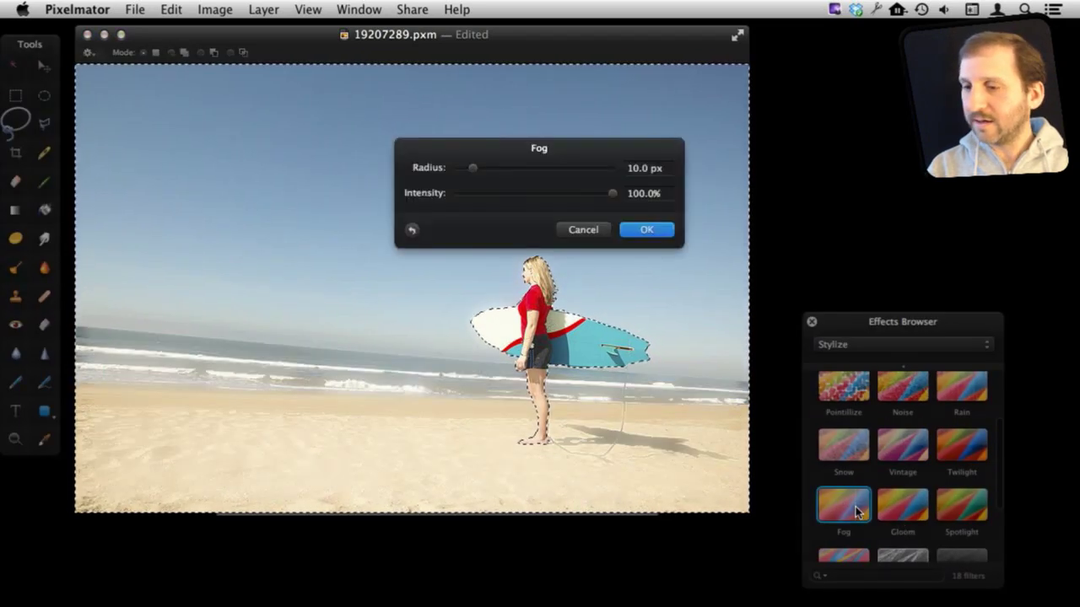
{"action": "left_click", "coordinate": [585, 233]}
{"action": "left_click", "coordinate": [925, 345]}
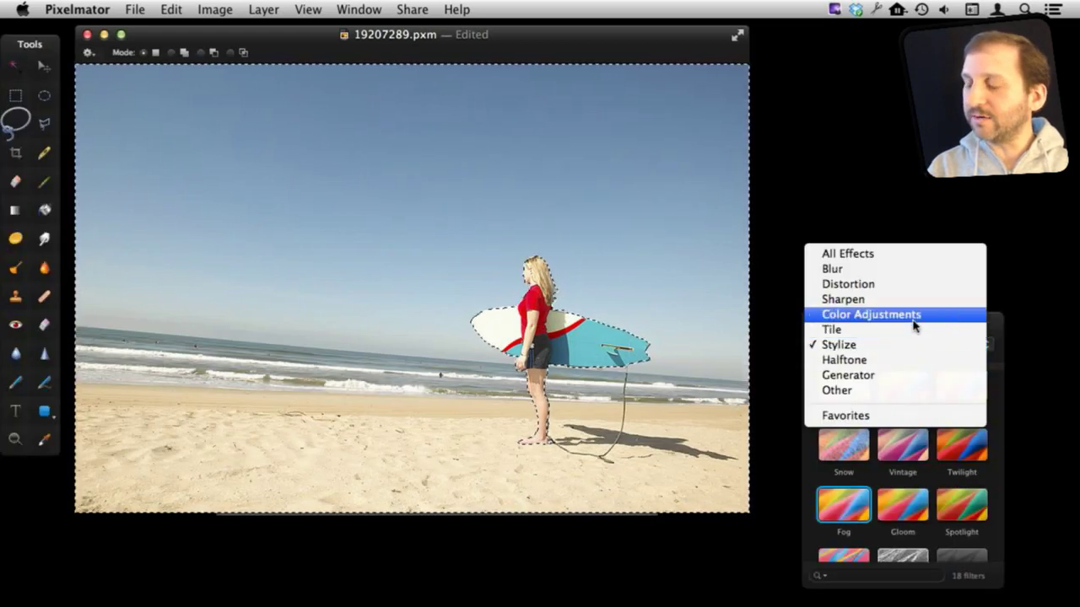
{"action": "left_click", "coordinate": [916, 315]}
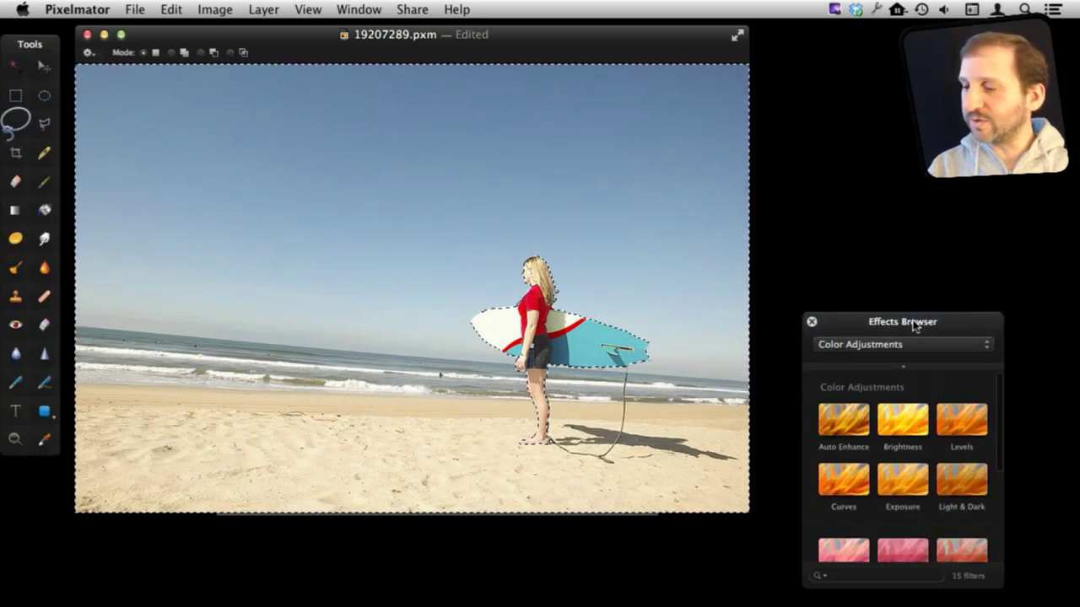
Darken the photo to -59% brightness with the Brightness adjustment and apply it.
{"action": "double_click", "coordinate": [903, 417]}
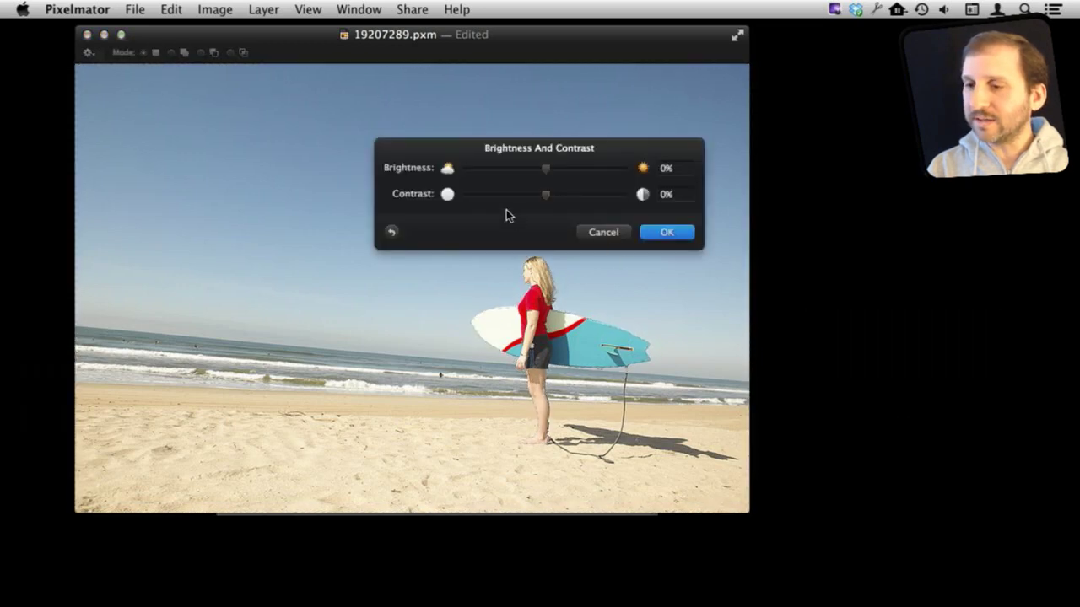
{"action": "left_click_drag", "start_coordinate": [547, 173], "coordinate": [547, 200]}
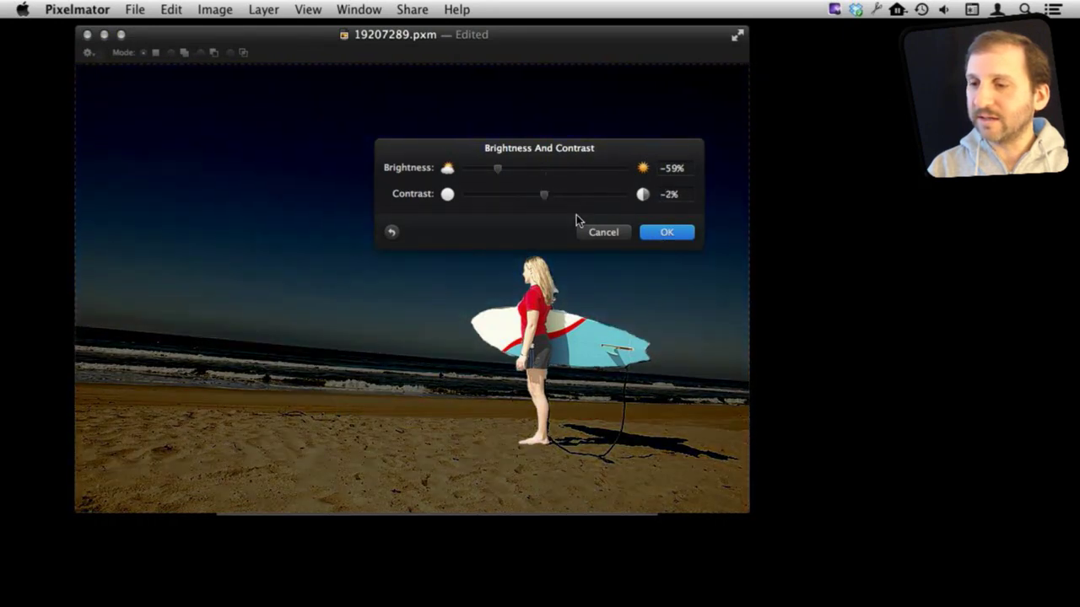
{"action": "left_click", "coordinate": [665, 232]}
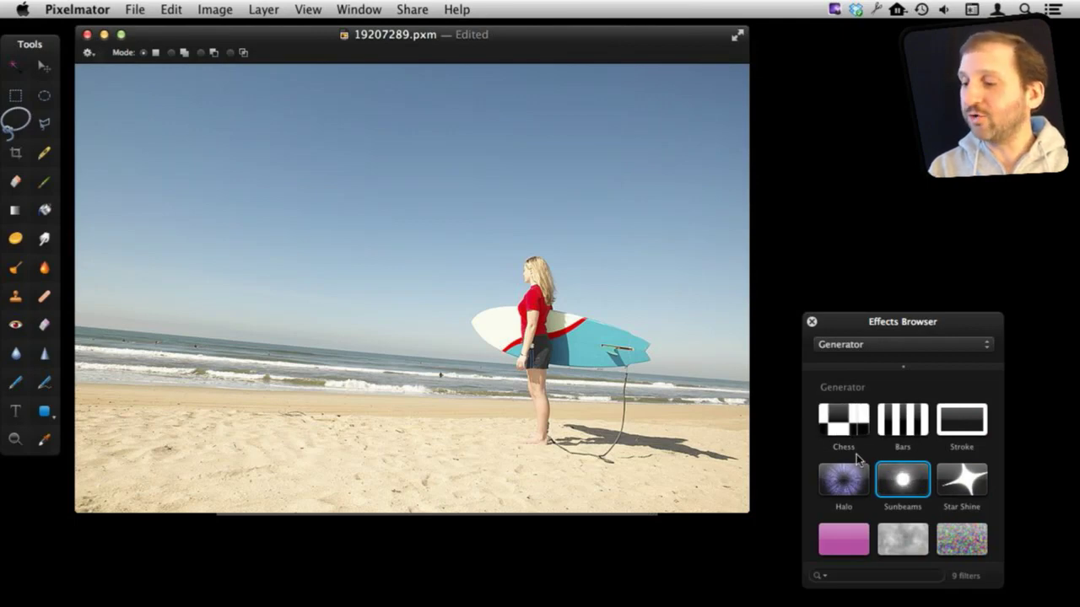
{"action": "double_click", "coordinate": [899, 492]}
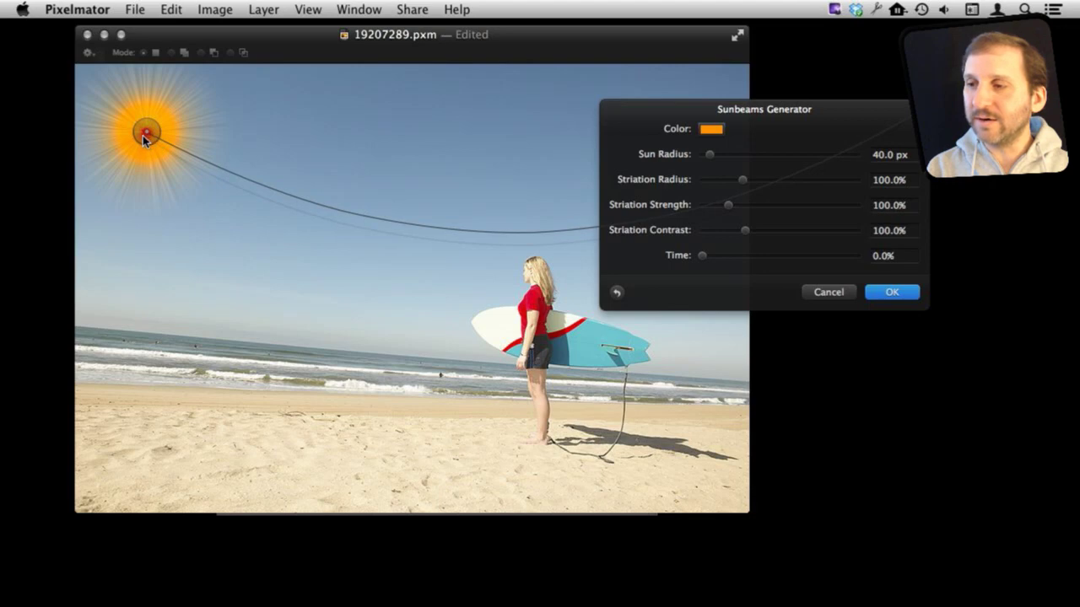
{"action": "left_click", "coordinate": [833, 296]}
{"action": "double_click", "coordinate": [847, 490]}
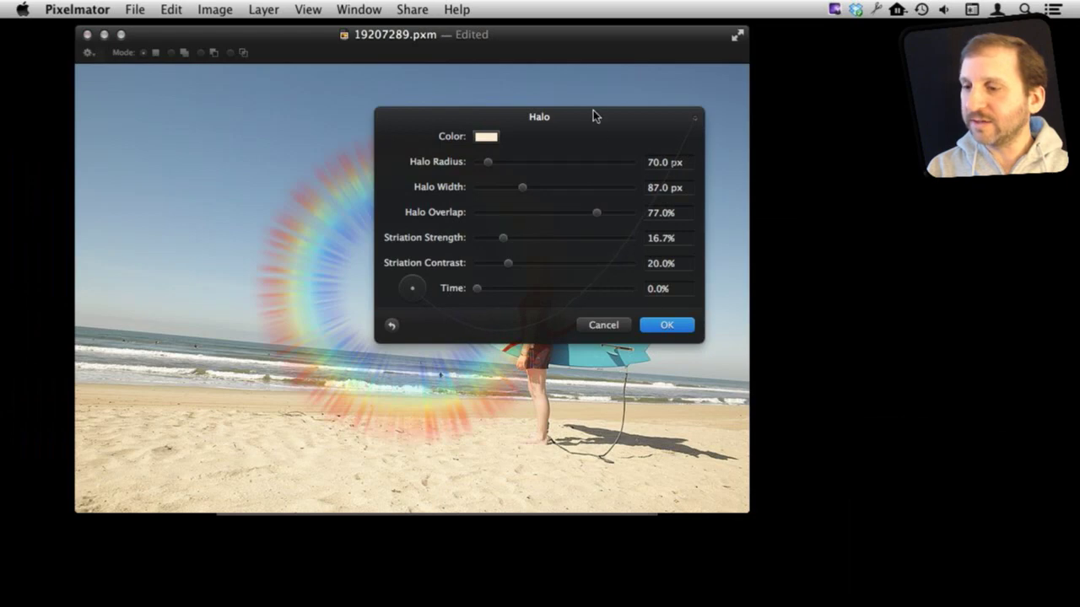
{"action": "left_click_drag", "start_coordinate": [593, 110], "coordinate": [986, 348]}
{"action": "left_click_drag", "start_coordinate": [411, 288], "coordinate": [546, 277]}
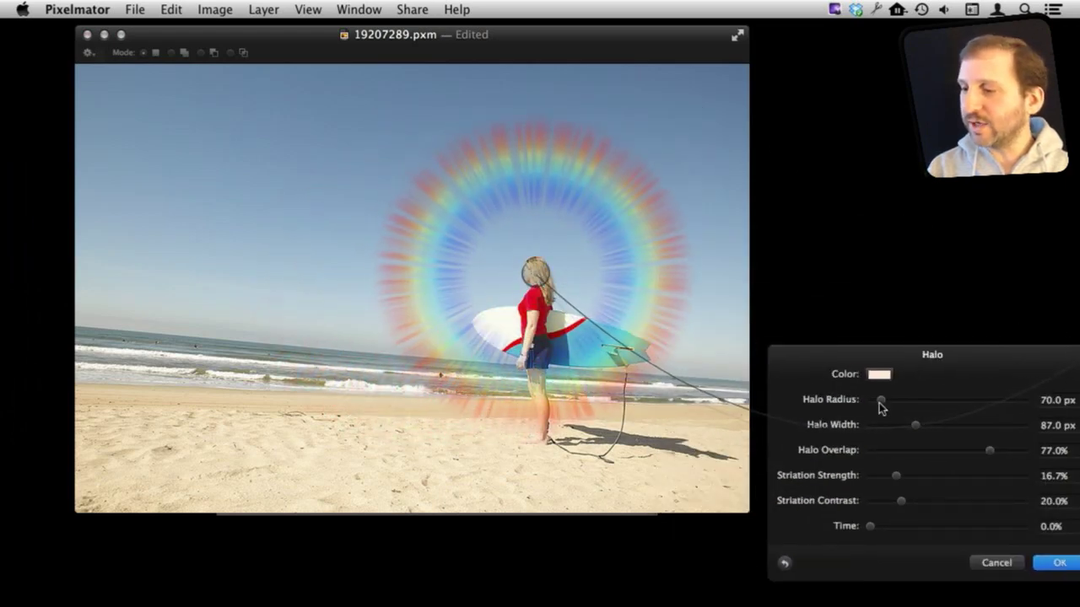
{"action": "left_click_drag", "start_coordinate": [878, 404], "coordinate": [885, 403]}
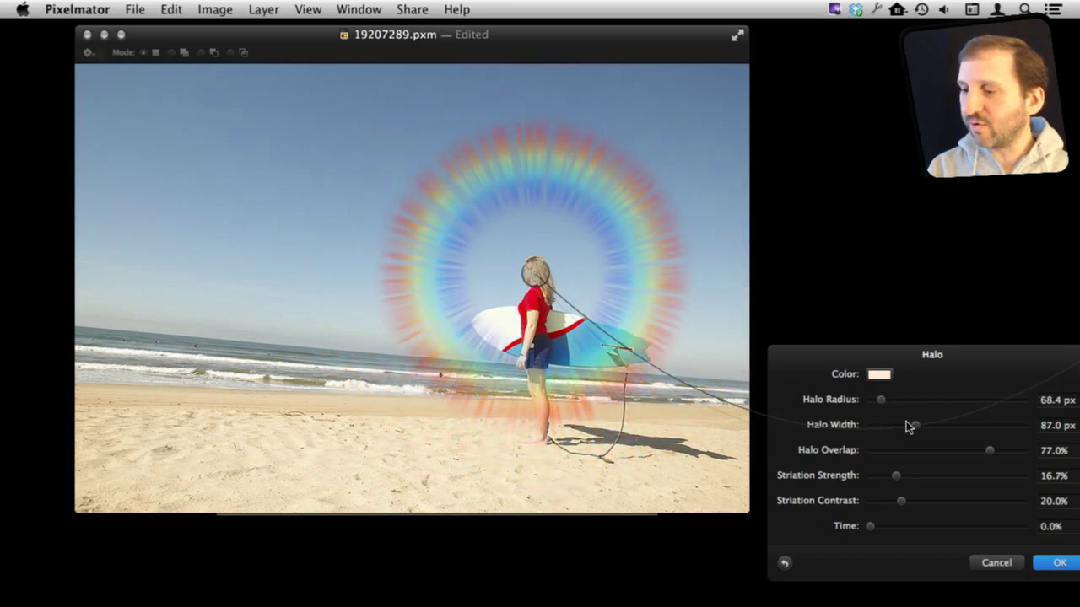
{"action": "left_click_drag", "start_coordinate": [897, 477], "coordinate": [943, 479]}
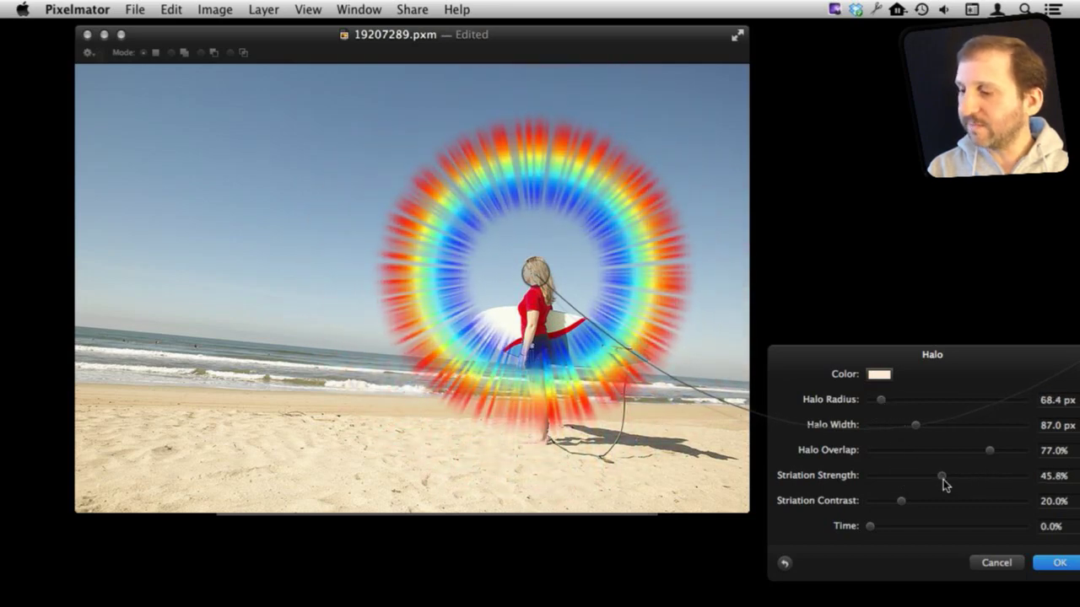
{"action": "left_click", "coordinate": [995, 561]}
{"action": "scroll", "coordinate": [907, 506], "scroll_direction": "down", "scroll_amount": 1}
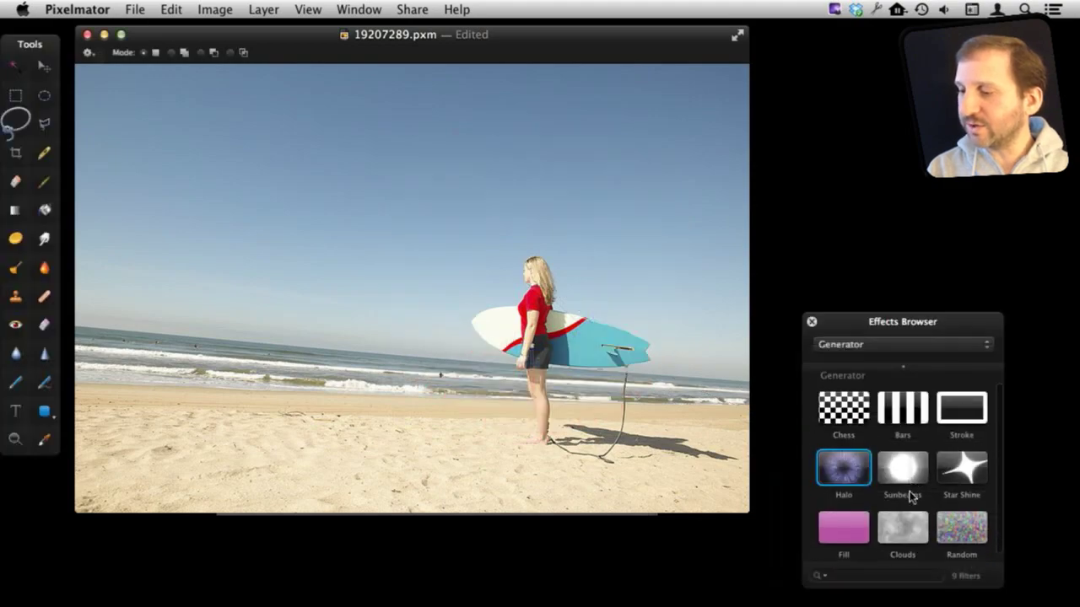
{"action": "left_click", "coordinate": [952, 529]}
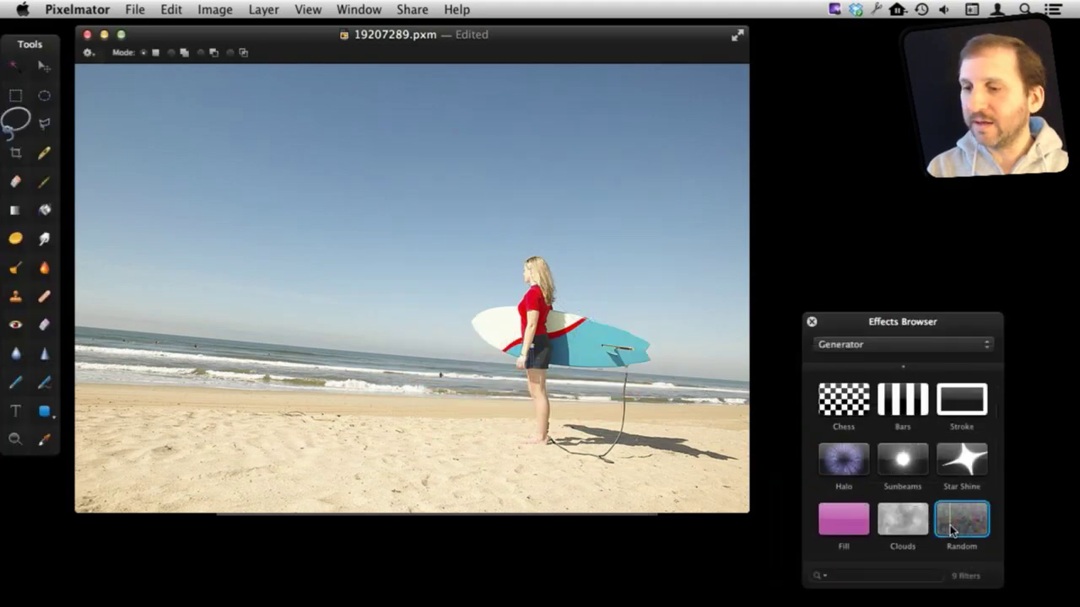
{"action": "double_click", "coordinate": [952, 530]}
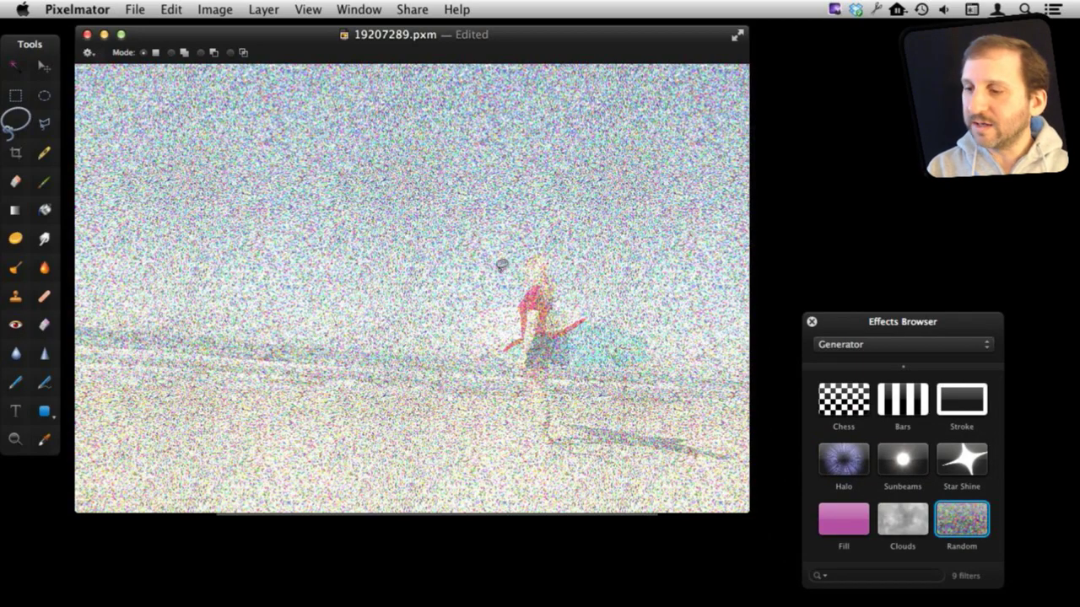
{"action": "key", "text": "super+z"}
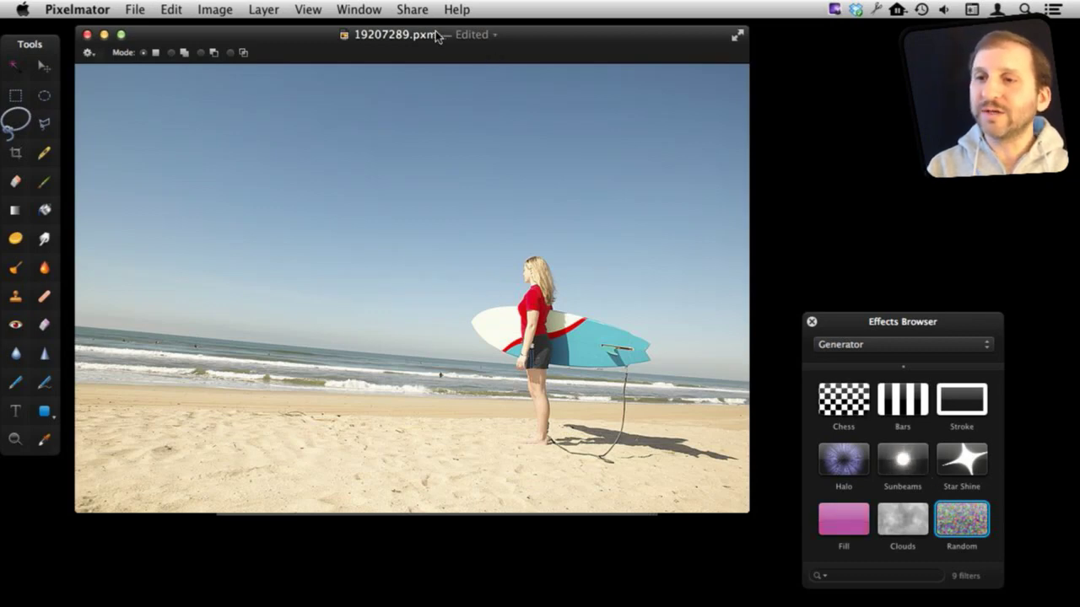
Add a new empty layer from the Layer menu's New Layer command.
{"action": "left_click", "coordinate": [263, 9]}
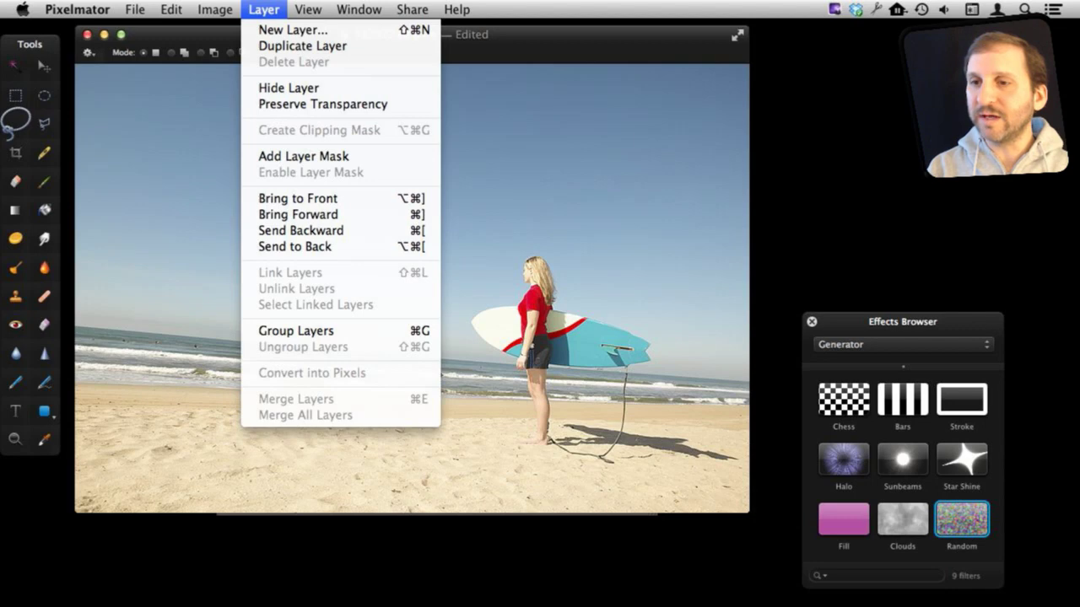
{"action": "left_click", "coordinate": [275, 30]}
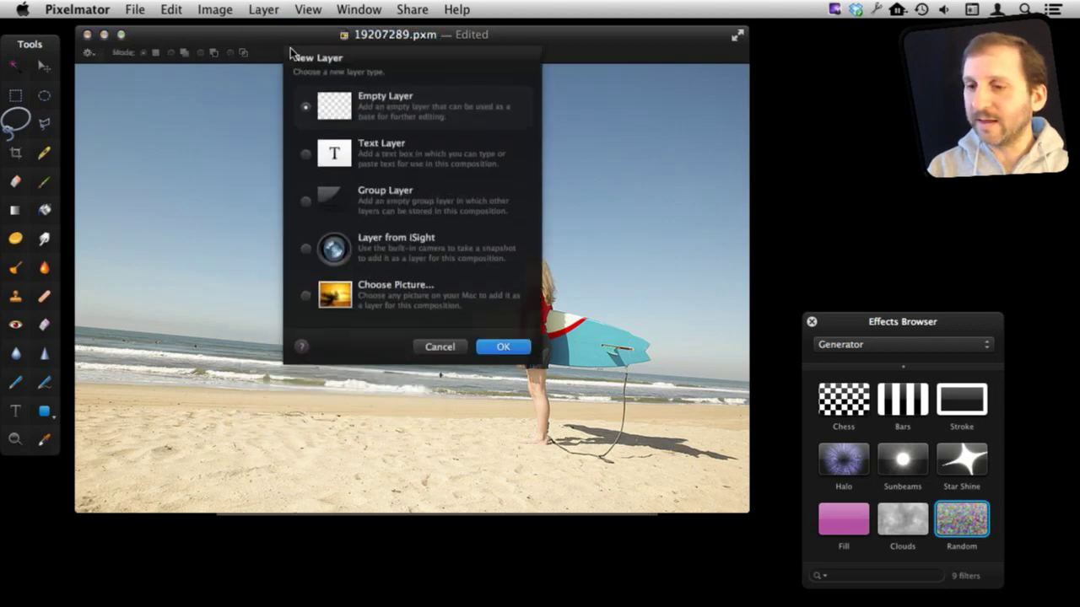
{"action": "left_click", "coordinate": [506, 347]}
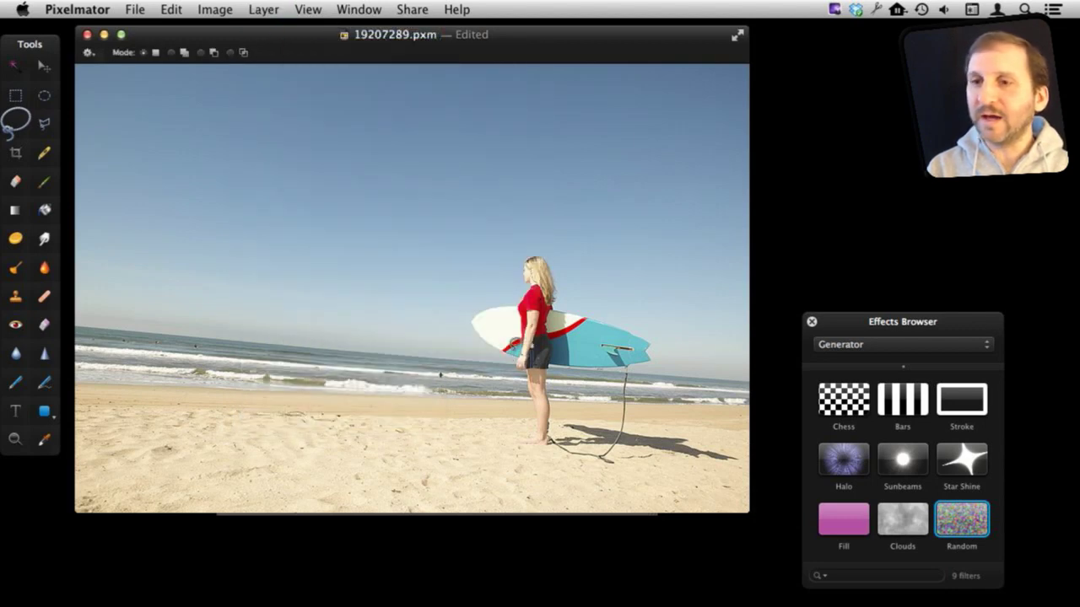
Show the Layers panel, move it aside, and preview Clouds on the new layer.
{"action": "left_click", "coordinate": [215, 10]}
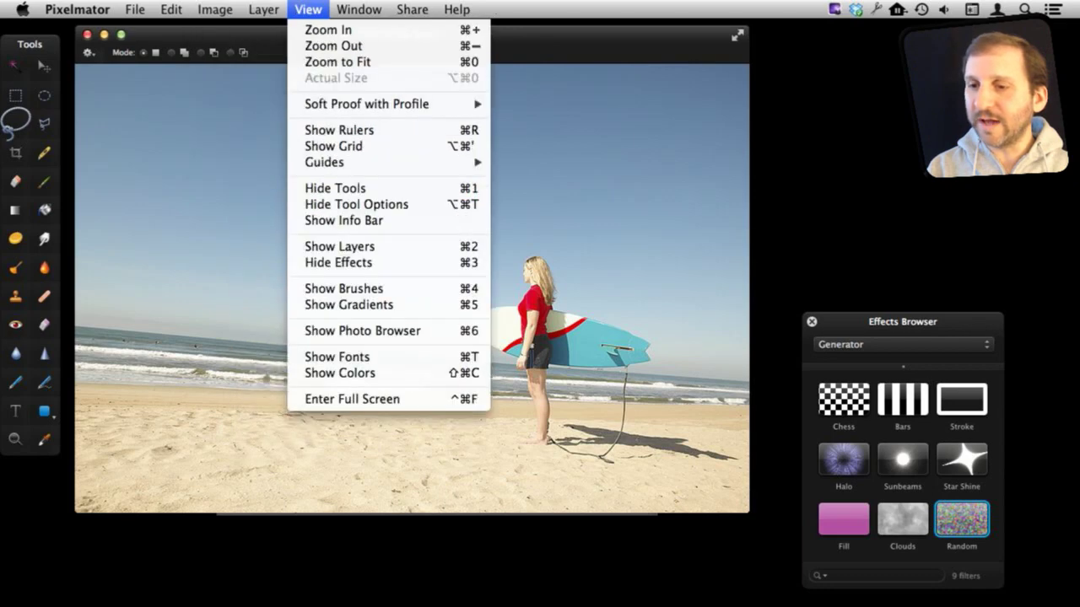
{"action": "left_click", "coordinate": [340, 246]}
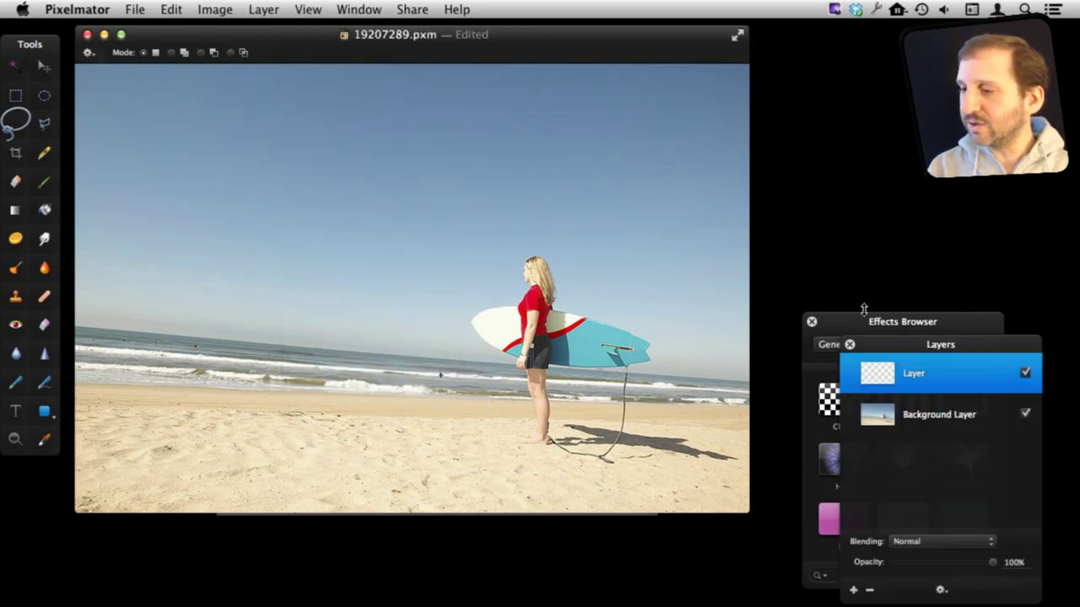
{"action": "left_click_drag", "start_coordinate": [908, 348], "coordinate": [712, 97]}
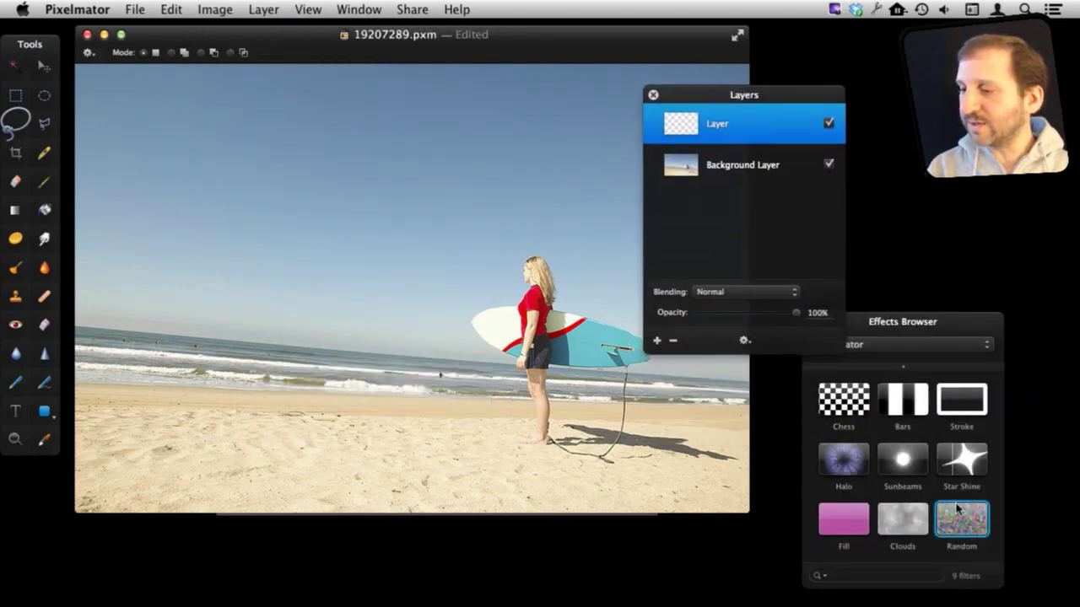
{"action": "double_click", "coordinate": [902, 516]}
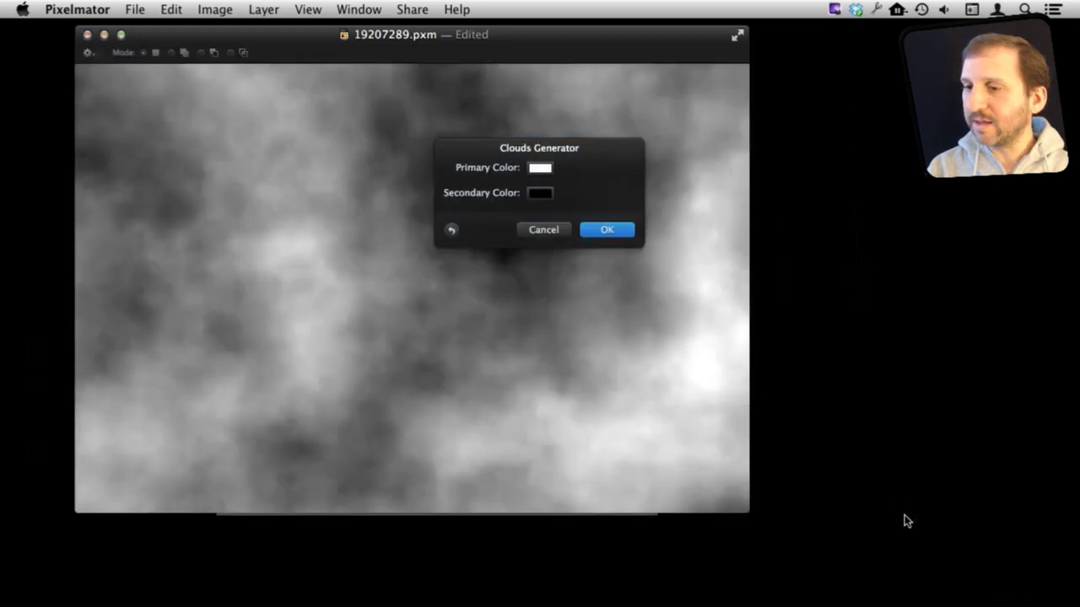
Apply Clouds to the new layer, move it below Background Layer, and set Background Layer opacity to 37%.
{"action": "left_click", "coordinate": [605, 232]}
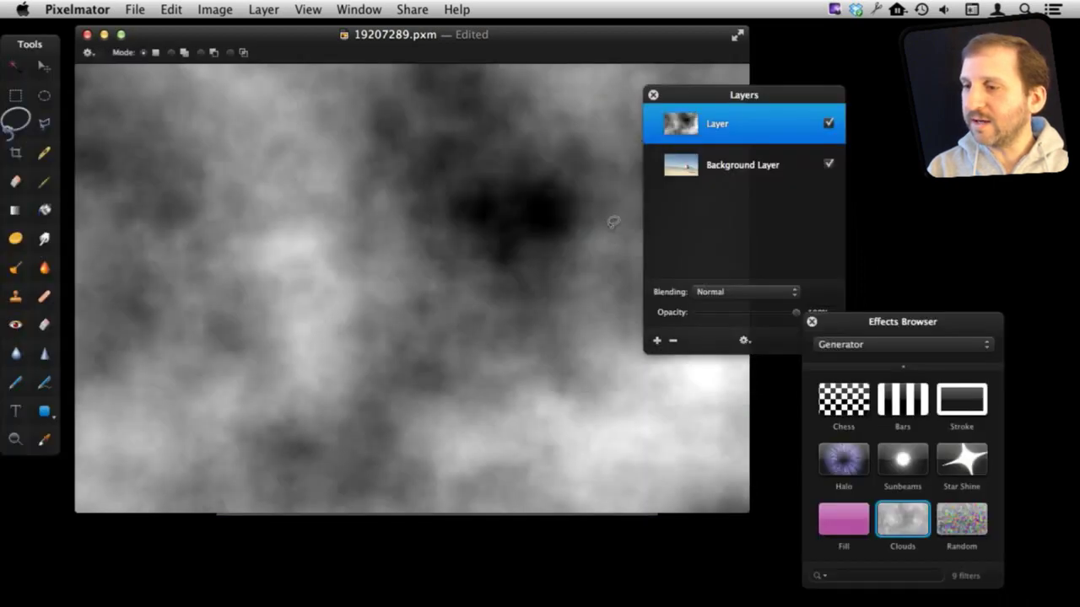
{"action": "left_click_drag", "start_coordinate": [711, 141], "coordinate": [706, 193]}
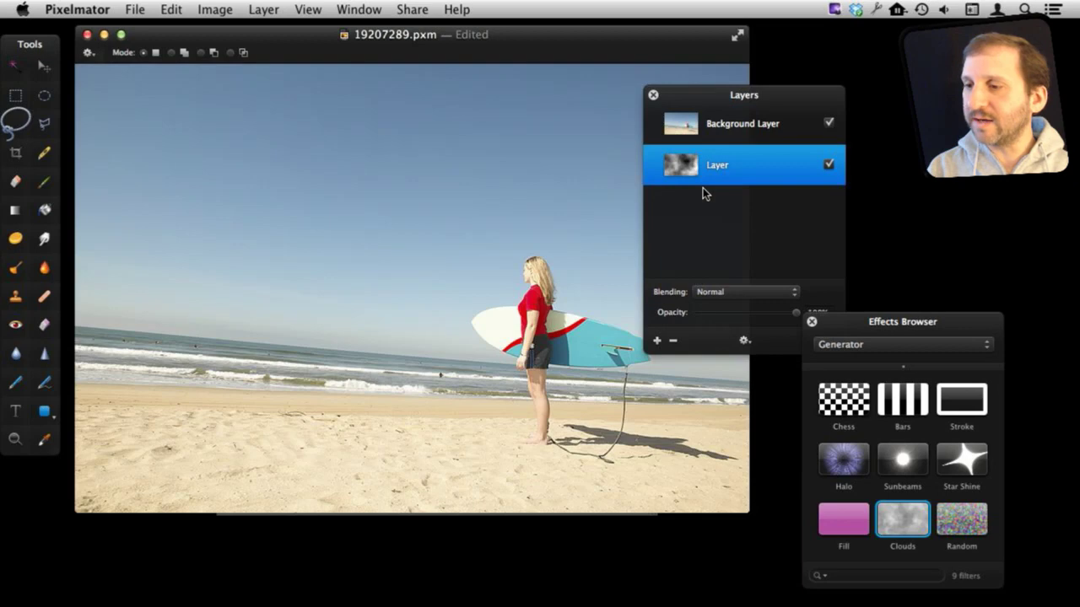
{"action": "left_click", "coordinate": [690, 126]}
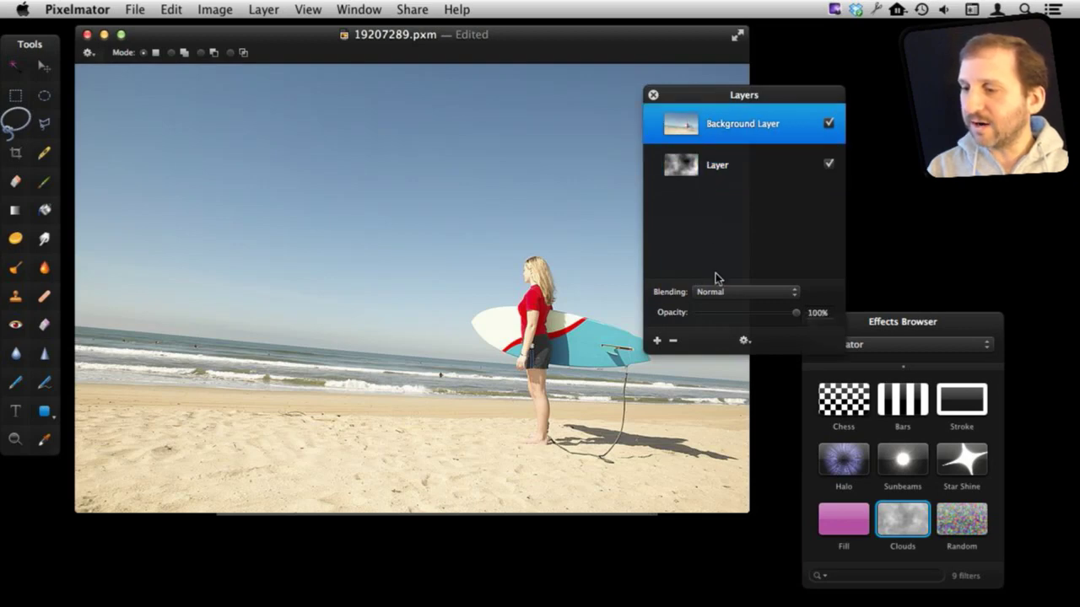
{"action": "left_click_drag", "start_coordinate": [782, 313], "coordinate": [732, 319]}
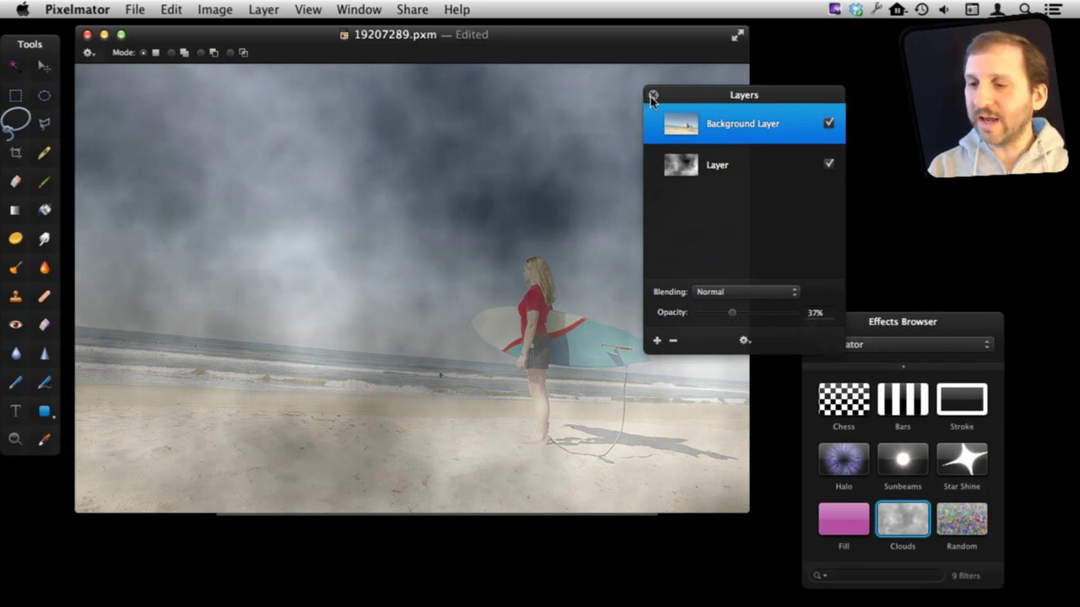
{"action": "left_click", "coordinate": [652, 96]}
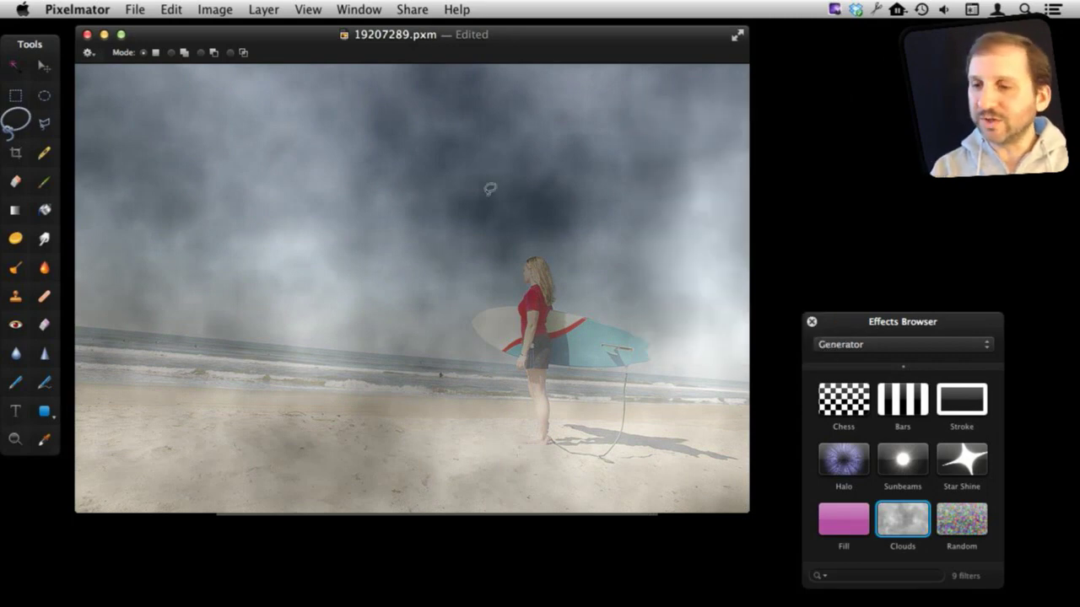